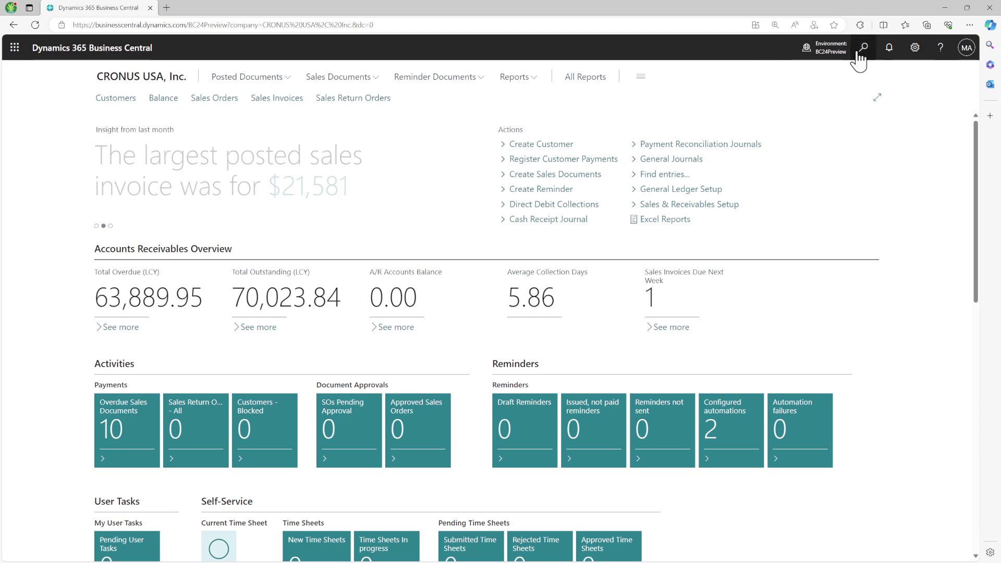
Search for 'Report Layout' and open the Report Layouts list in full-page view.
{"action": "left_click", "coordinate": [858, 52]}
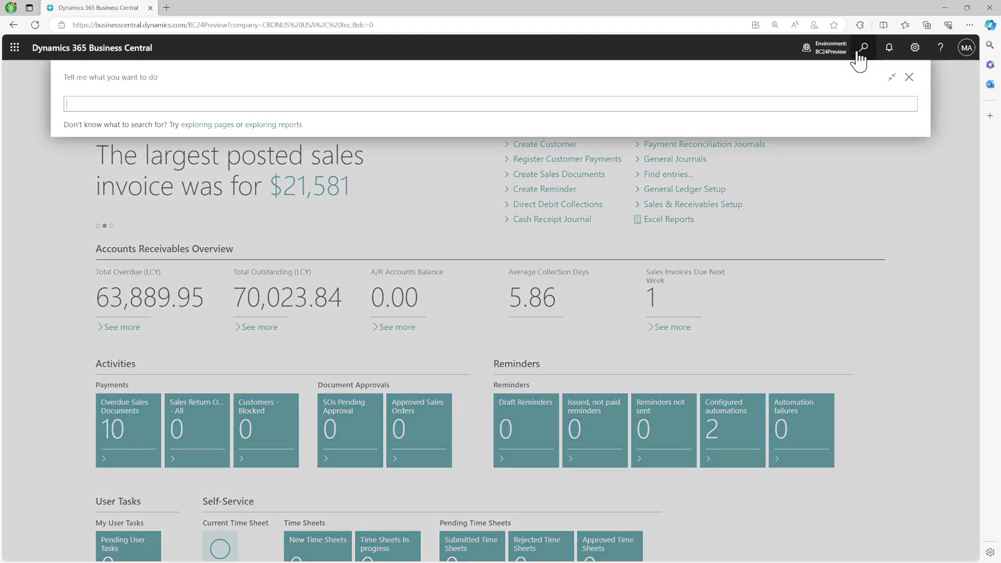
{"action": "type", "text": "Report Layout"}
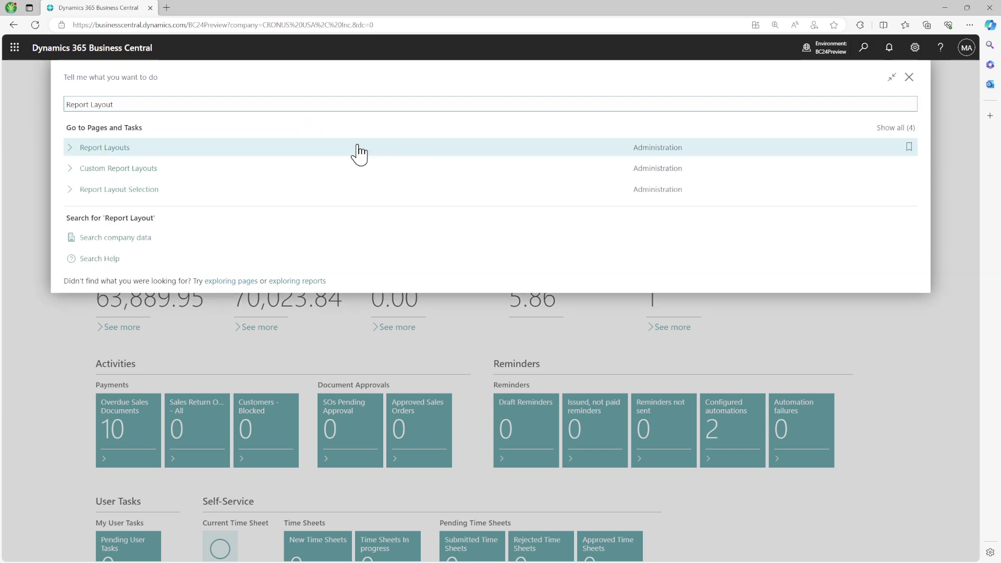
{"action": "left_click", "coordinate": [358, 147]}
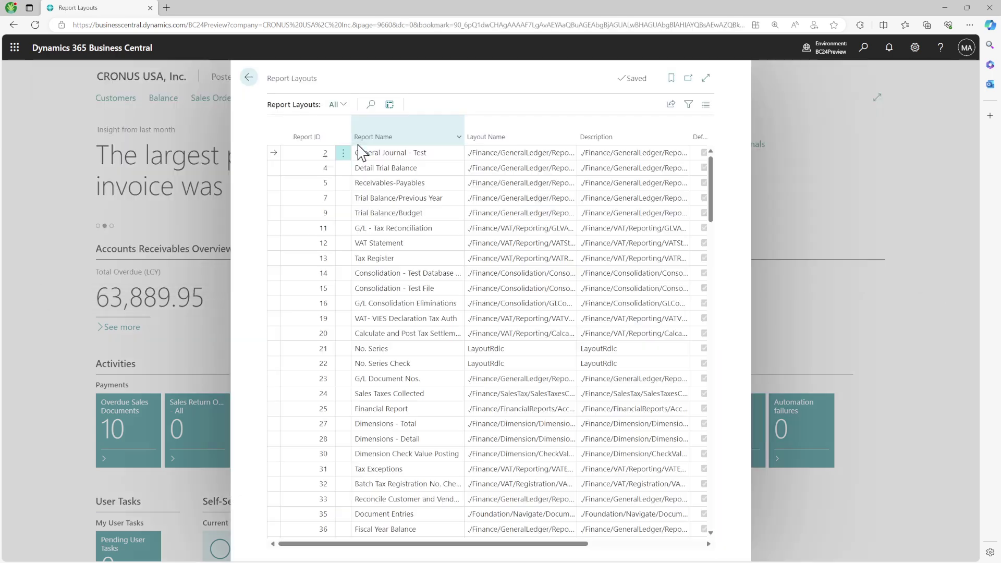
{"action": "left_click", "coordinate": [705, 78]}
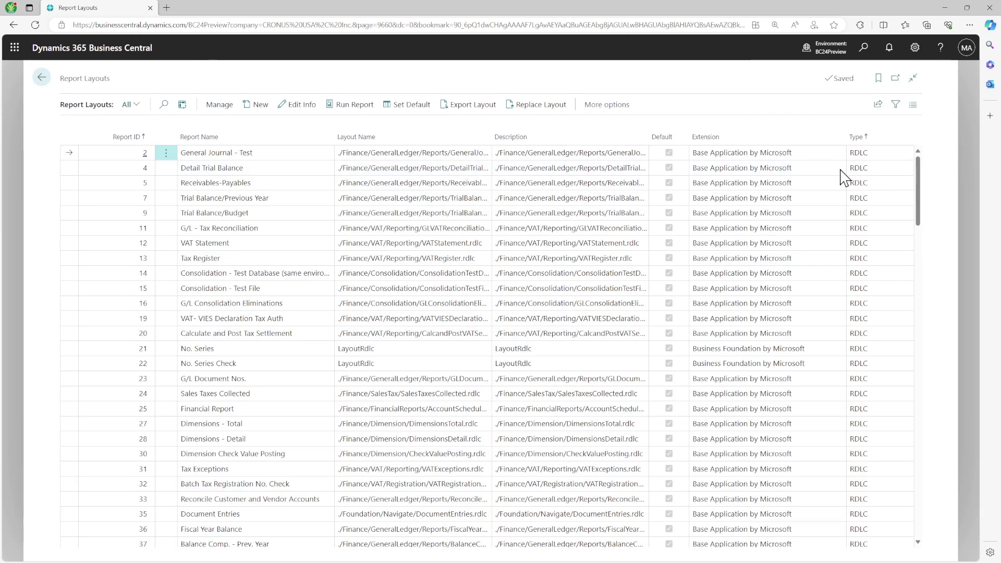
Filter the report layouts list to Type = Excel.
{"action": "left_click", "coordinate": [895, 106]}
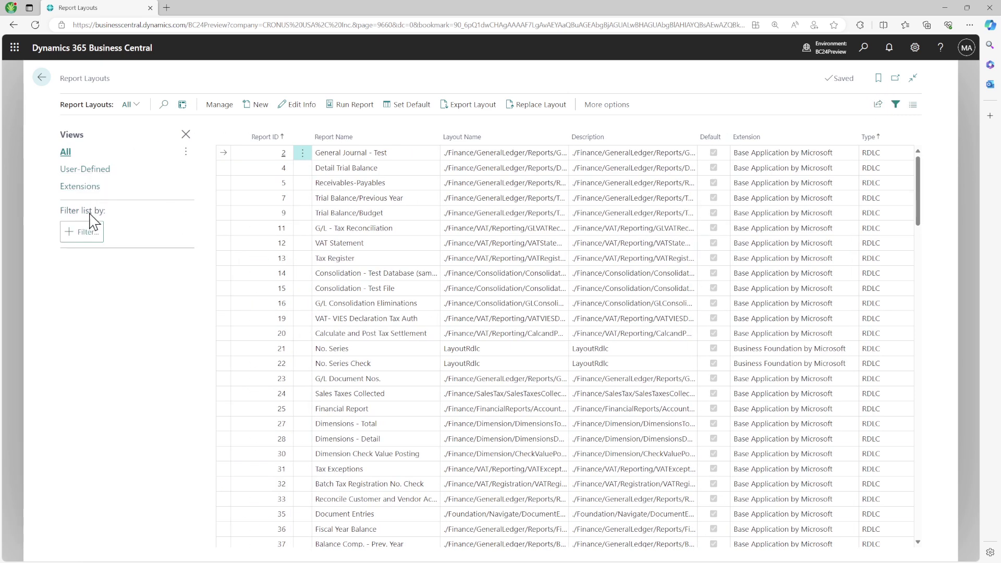
{"action": "left_click", "coordinate": [89, 233]}
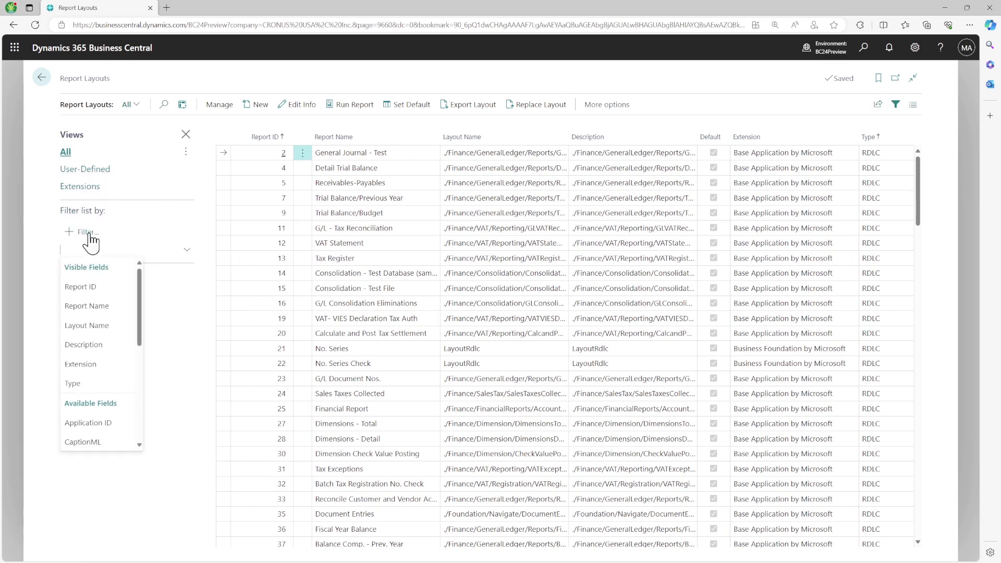
{"action": "left_click", "coordinate": [104, 388]}
{"action": "left_click", "coordinate": [188, 243]}
{"action": "left_click", "coordinate": [115, 298]}
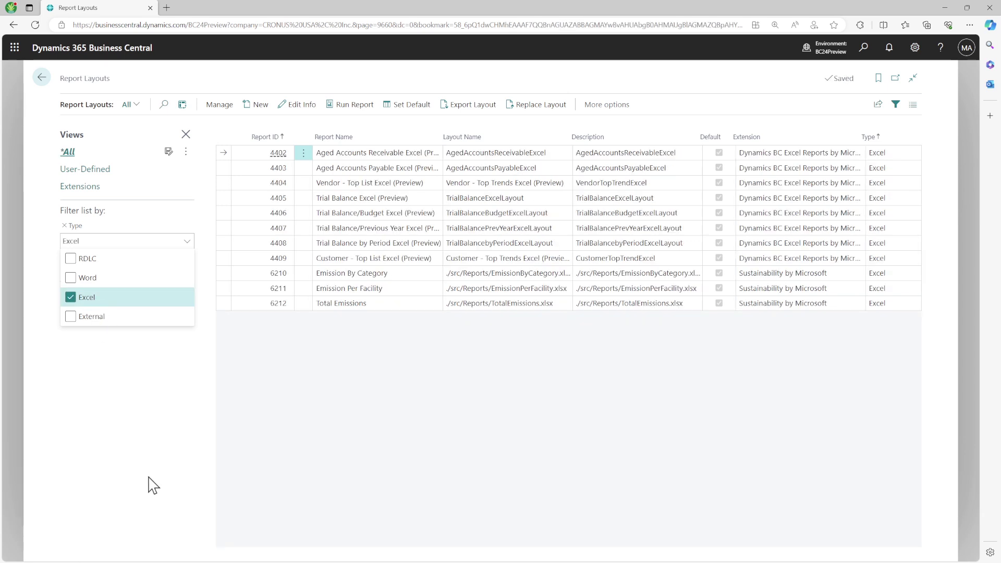
{"action": "left_click", "coordinate": [153, 484]}
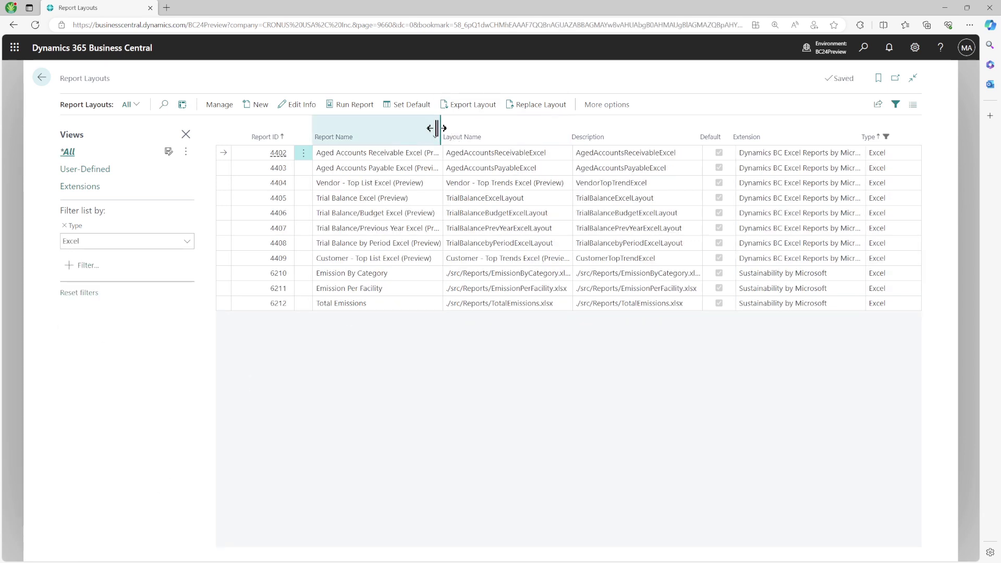
Widen the Report Name column, select the Customer - Top List layout, and return home.
{"action": "left_click_drag", "start_coordinate": [438, 126], "coordinate": [455, 129]}
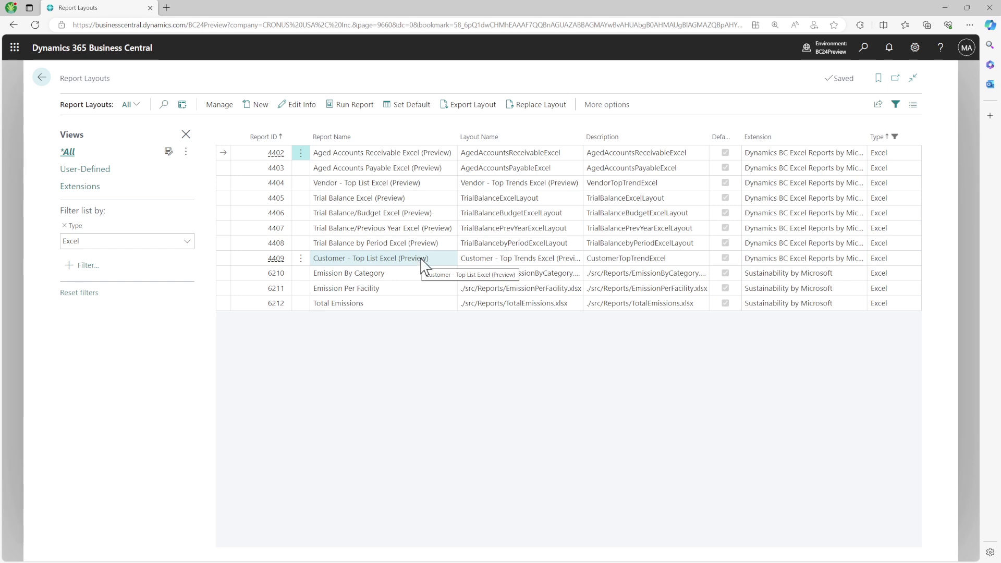
{"action": "left_click", "coordinate": [358, 258]}
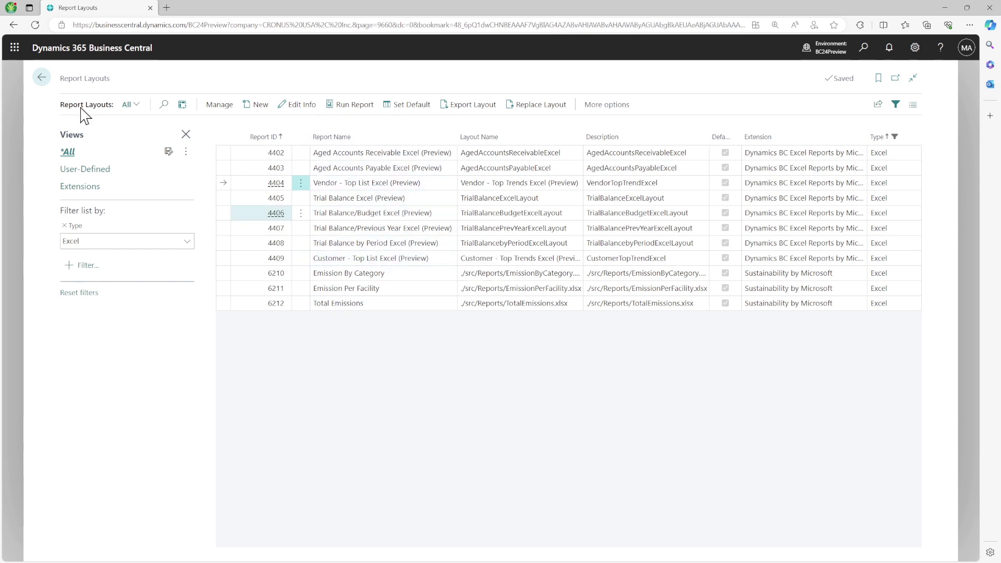
{"action": "left_click", "coordinate": [43, 78]}
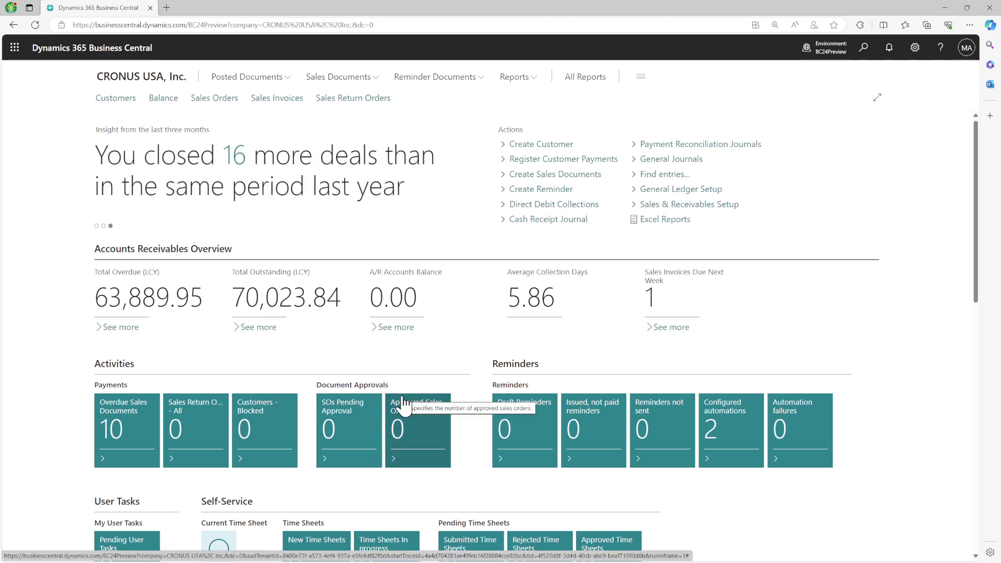
Open Extension Management through a Tell me search for 'ex'.
{"action": "left_click", "coordinate": [863, 52]}
{"action": "type", "text": "extens"}
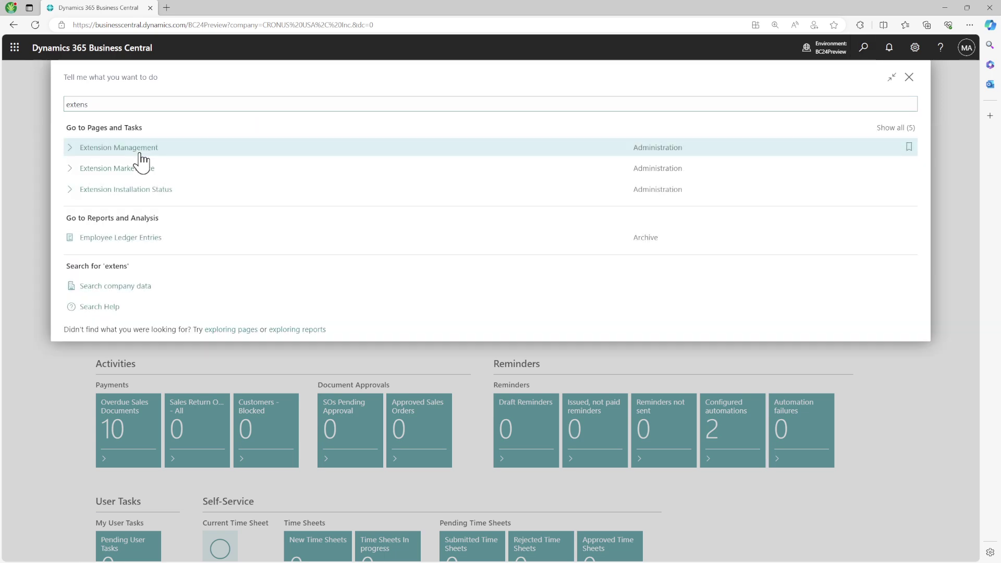
{"action": "left_click", "coordinate": [141, 155]}
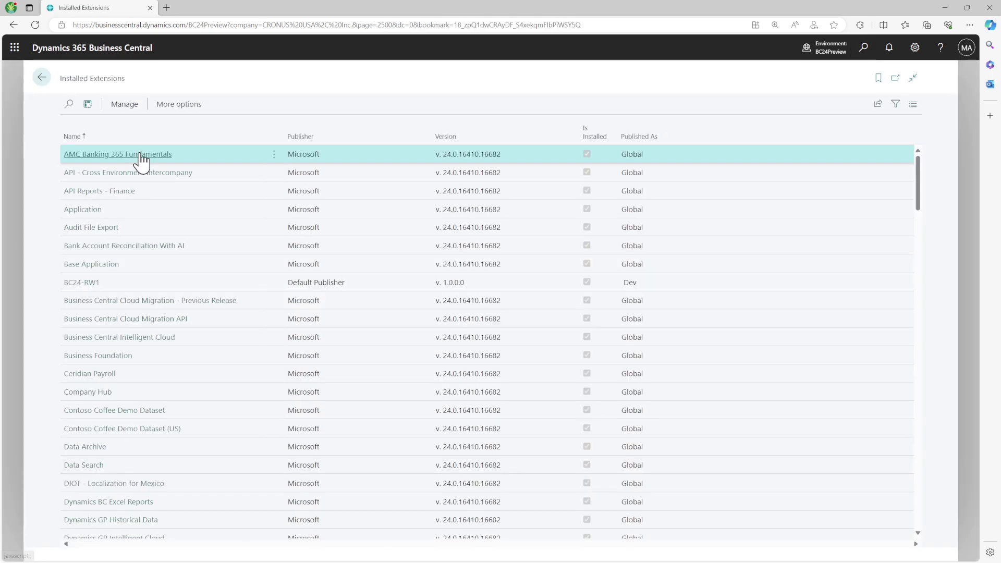
Scroll through the Installed Extensions list to review the Microsoft and BC24-RW1 Dev extensions.
{"action": "scroll", "coordinate": [233, 372], "scroll_direction": "down", "scroll_amount": 3}
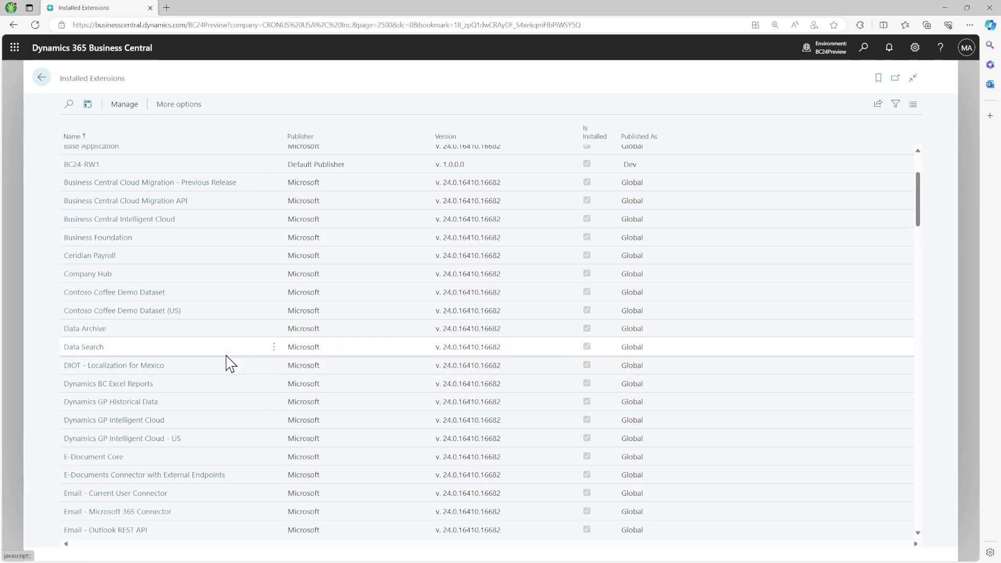
{"action": "scroll", "coordinate": [231, 363], "scroll_direction": "down", "scroll_amount": 5}
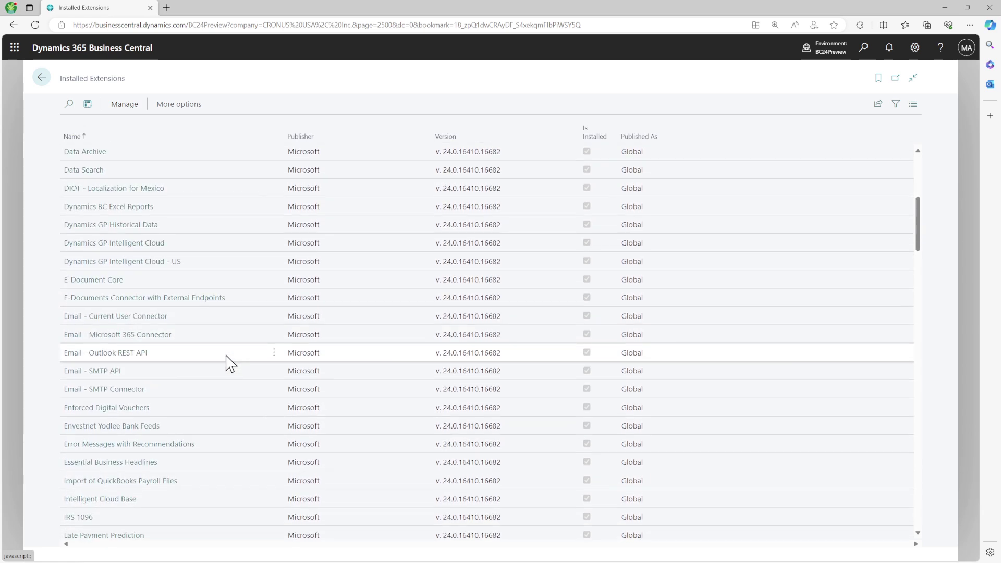
{"action": "scroll", "coordinate": [231, 364], "scroll_direction": "down", "scroll_amount": 8}
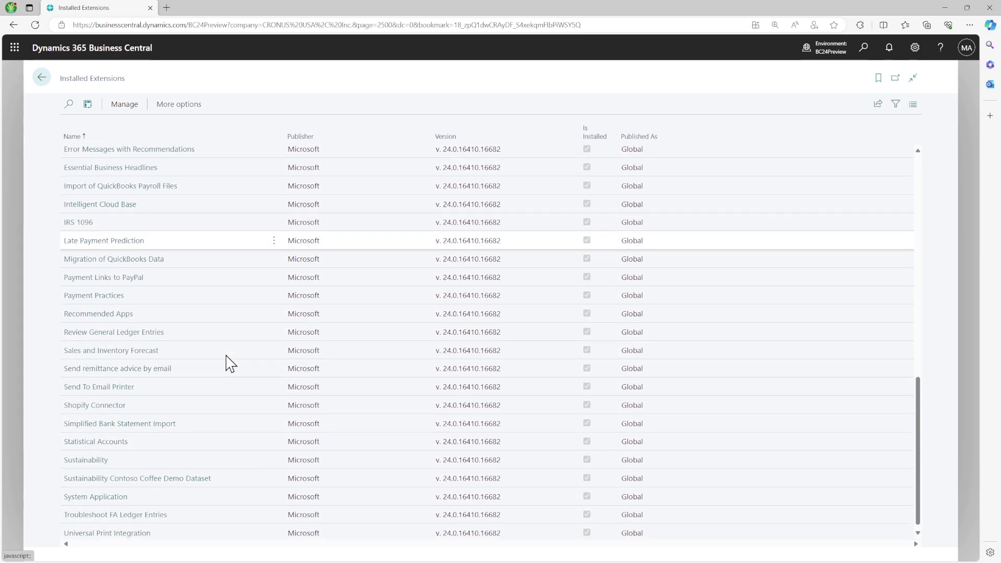
{"action": "scroll", "coordinate": [231, 364], "scroll_direction": "up", "scroll_amount": 15}
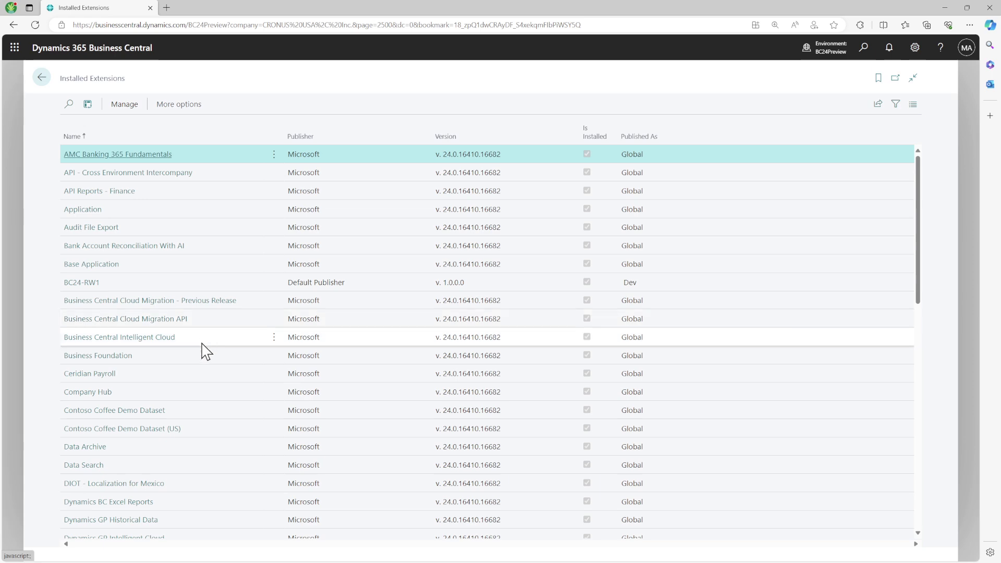
{"action": "scroll", "coordinate": [206, 351], "scroll_direction": "down", "scroll_amount": 2}
{"action": "scroll", "coordinate": [206, 351], "scroll_direction": "down", "scroll_amount": 1}
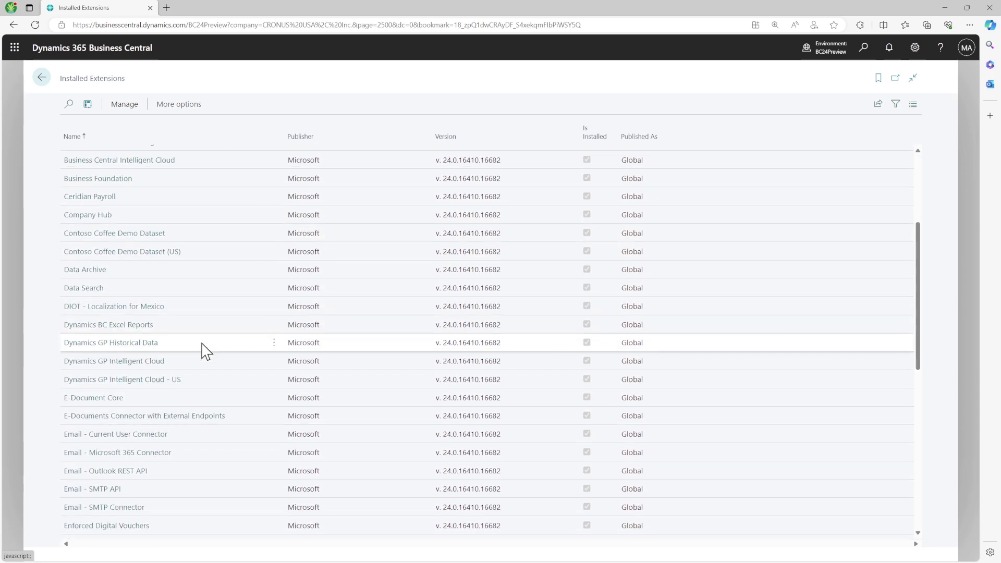
{"action": "scroll", "coordinate": [203, 351], "scroll_direction": "down", "scroll_amount": 1}
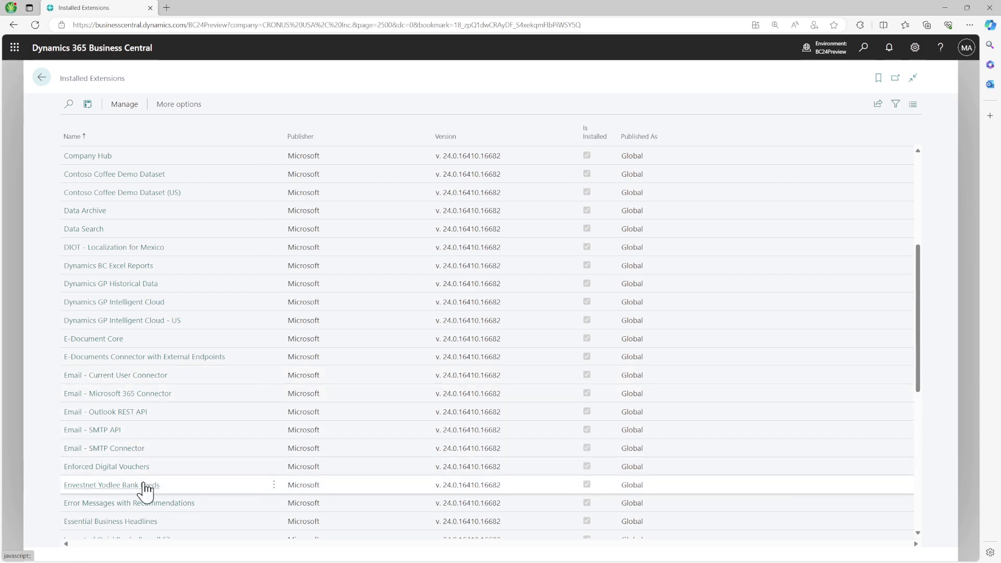
{"action": "scroll", "coordinate": [145, 507], "scroll_direction": "down", "scroll_amount": 1}
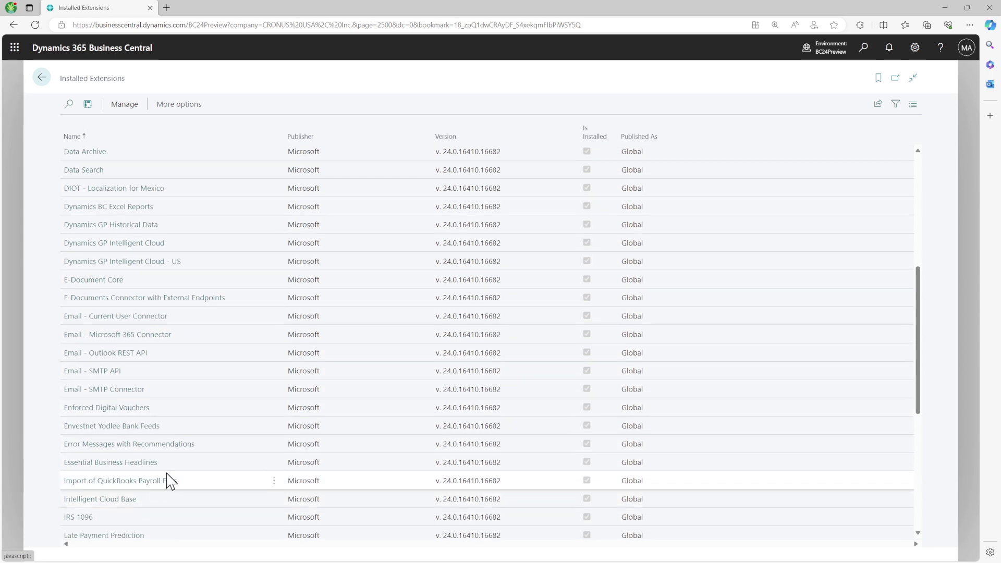
{"action": "scroll", "coordinate": [114, 517], "scroll_direction": "down", "scroll_amount": 1}
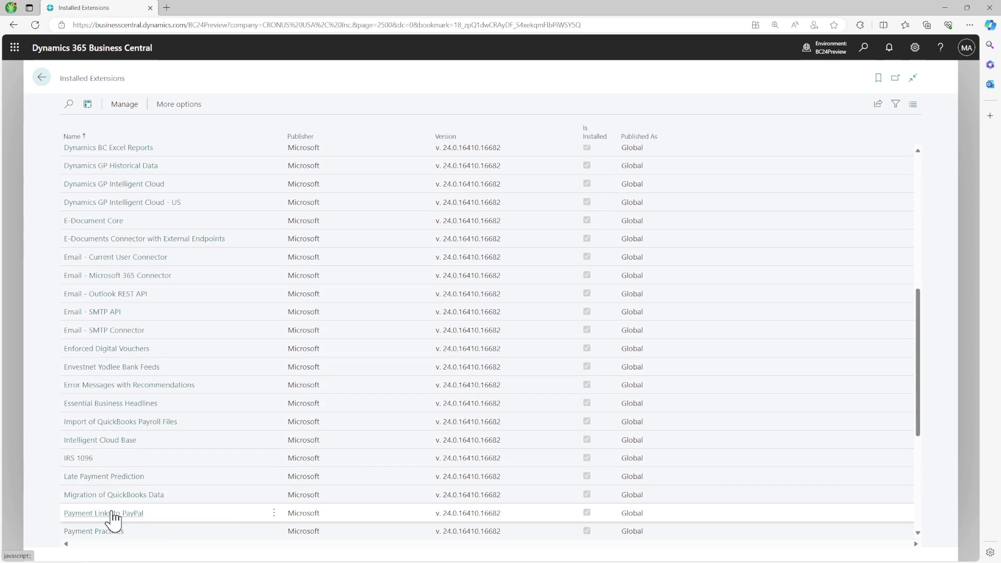
{"action": "scroll", "coordinate": [112, 513], "scroll_direction": "down", "scroll_amount": 1}
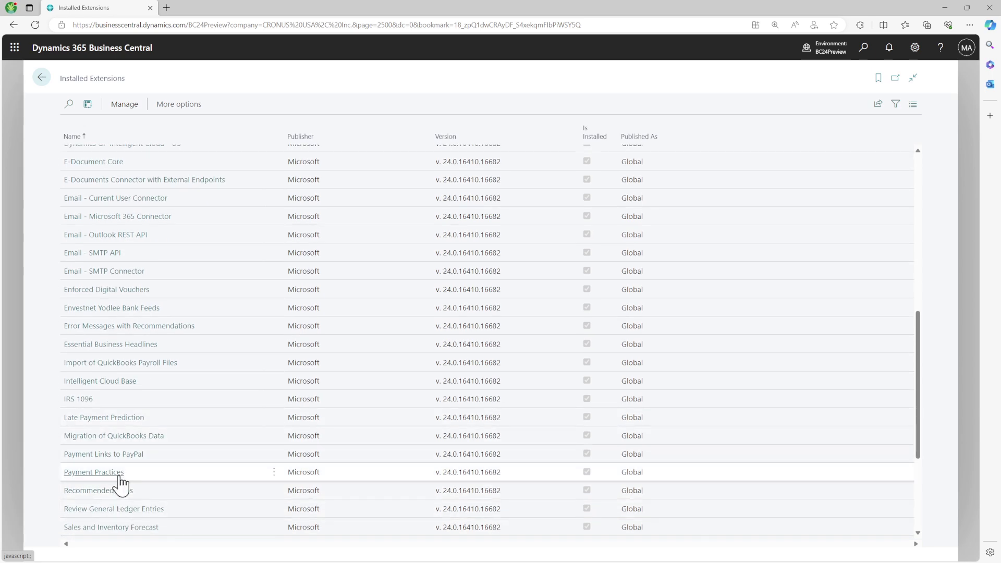
{"action": "scroll", "coordinate": [118, 481], "scroll_direction": "down", "scroll_amount": 2}
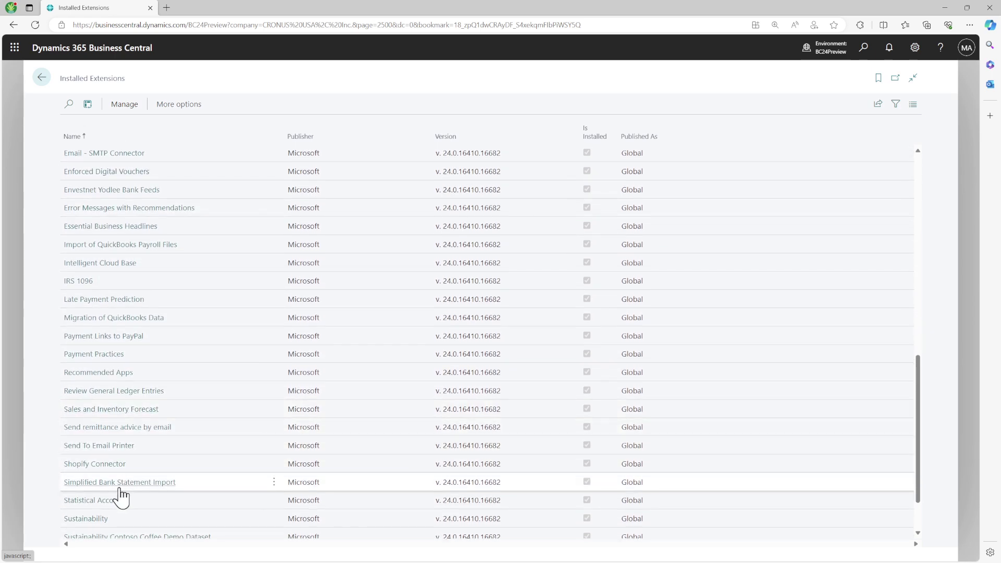
{"action": "scroll", "coordinate": [121, 496], "scroll_direction": "down", "scroll_amount": 1}
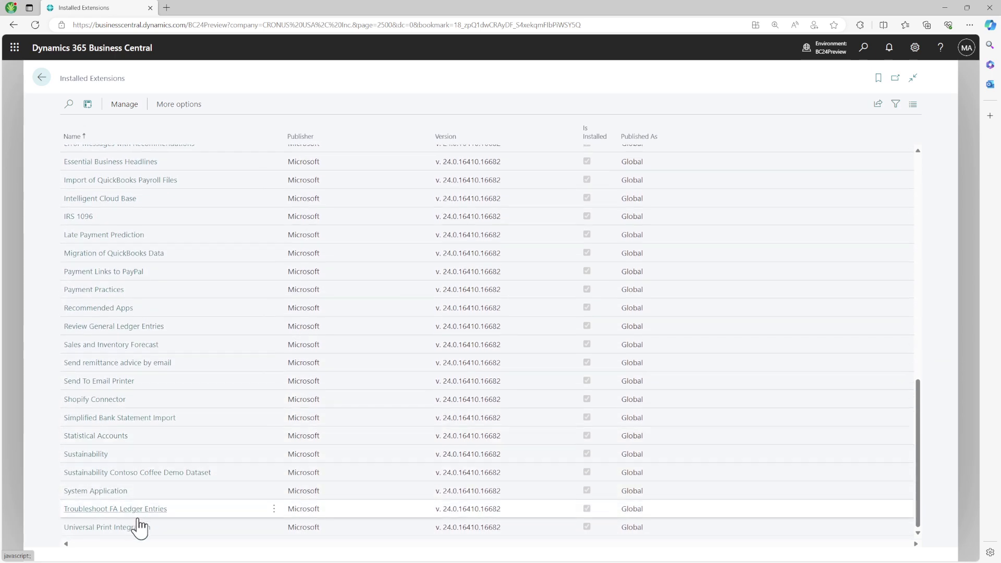
{"action": "scroll", "coordinate": [140, 526], "scroll_direction": "up", "scroll_amount": 15}
Search the installed extensions for Excel and open Dynamics BC Excel Reports' Extension Settings.
{"action": "left_click", "coordinate": [69, 105]}
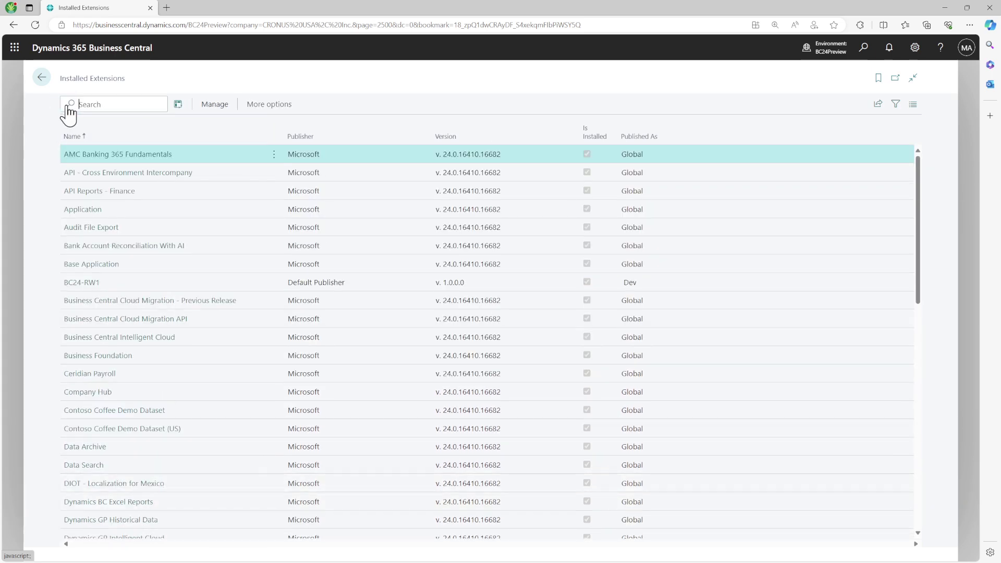
{"action": "type", "text": "Excel"}
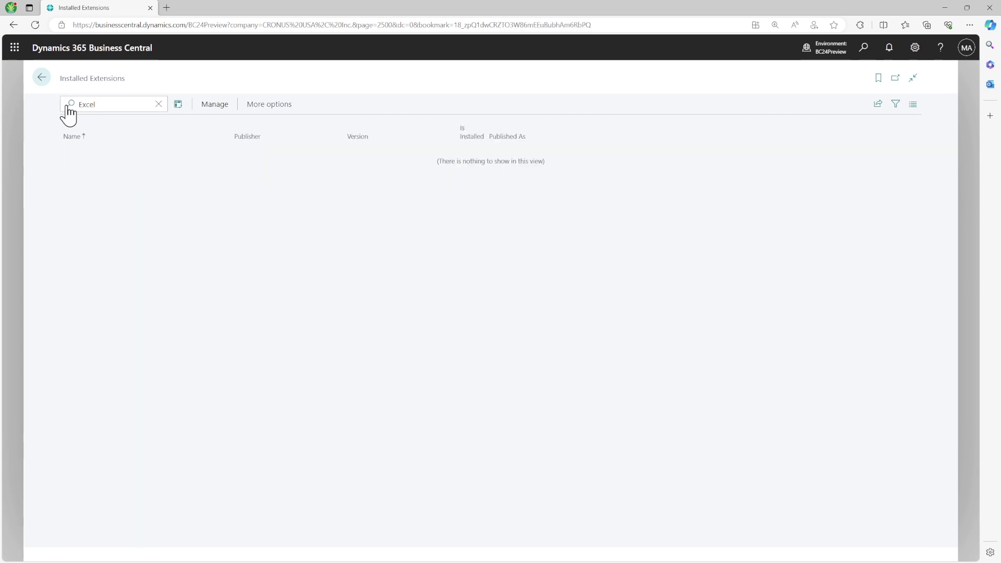
{"action": "left_click", "coordinate": [99, 155]}
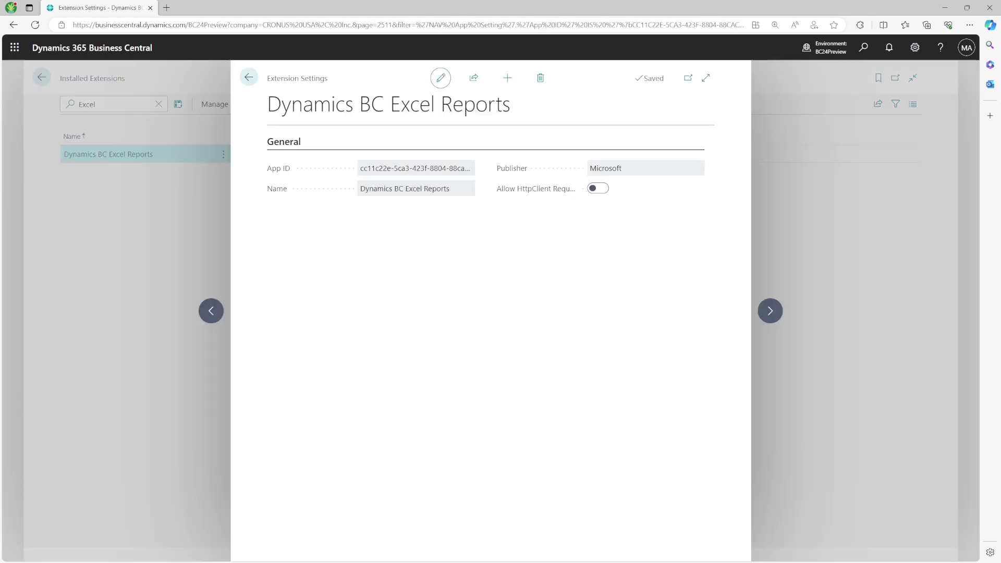
In app.json, add a dependency entry with id, name, publisher Microsoft and version 1.0.0.0.
{"action": "key", "text": "alt+Tab"}
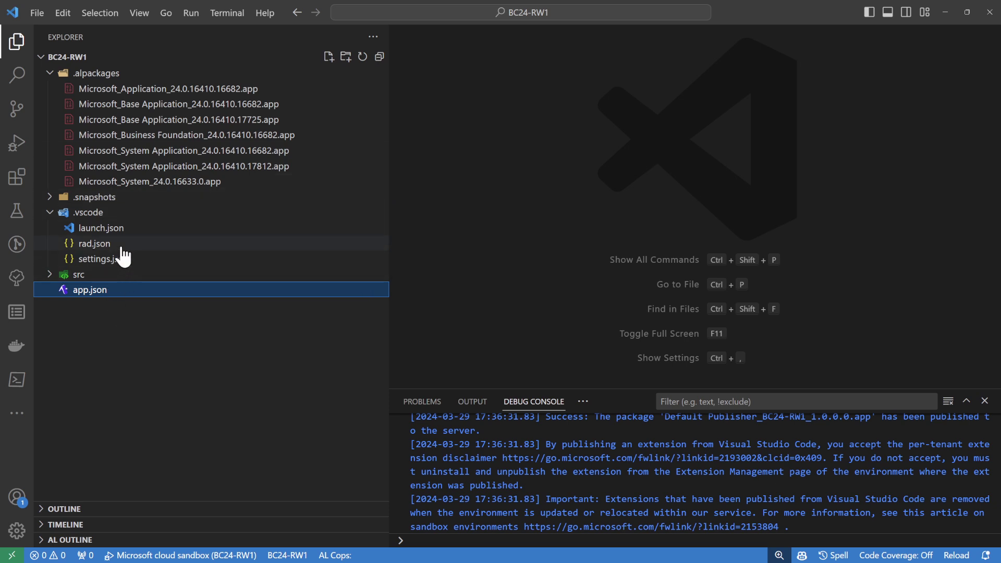
{"action": "left_click", "coordinate": [114, 290]}
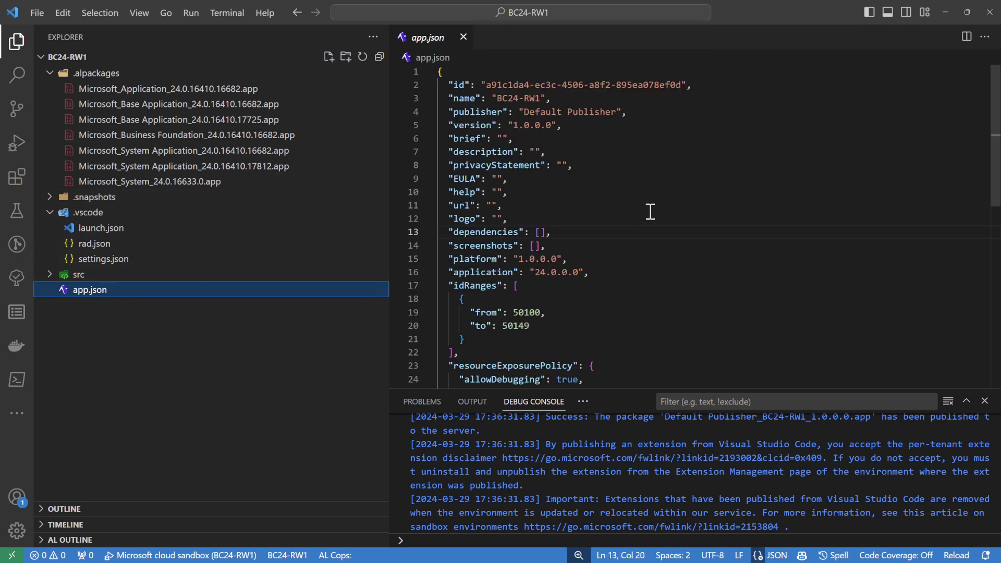
{"action": "left_click", "coordinate": [541, 231]}
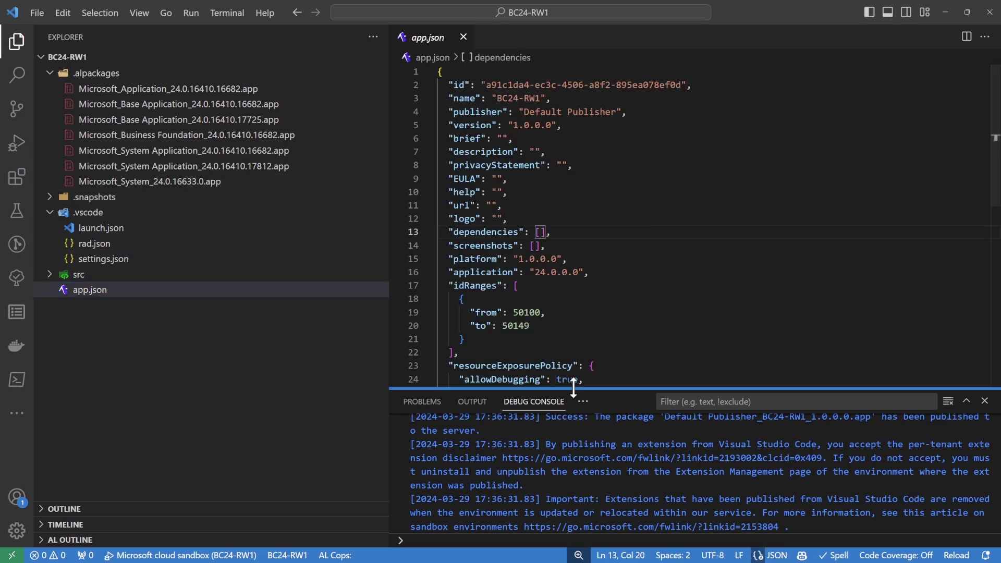
{"action": "key", "text": "Return"}
{"action": "type", "text": "{"}
{"action": "key", "text": "Return"}
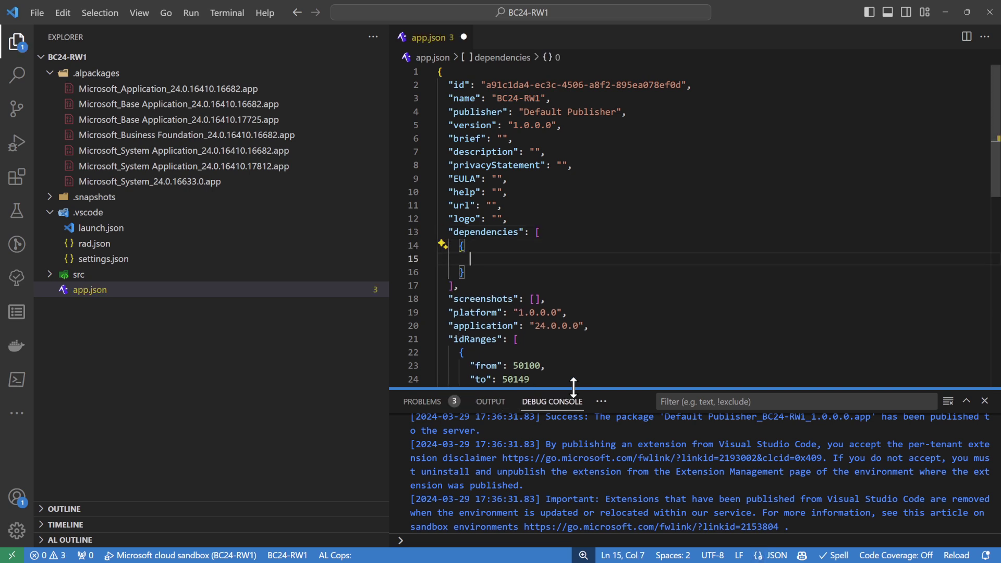
{"action": "type", "text": "id"}
{"action": "key", "text": "Return"}
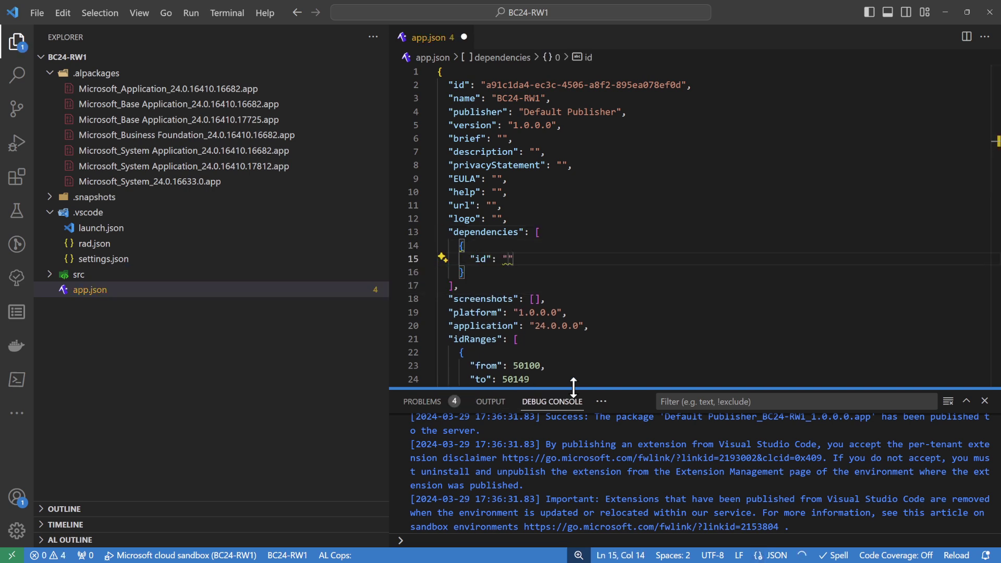
{"action": "key", "text": "Return"}
{"action": "type", "text": "name"}
{"action": "key", "text": "Return"}
{"action": "key", "text": "End"}
{"action": "type", "text": ","}
{"action": "key", "text": "Return"}
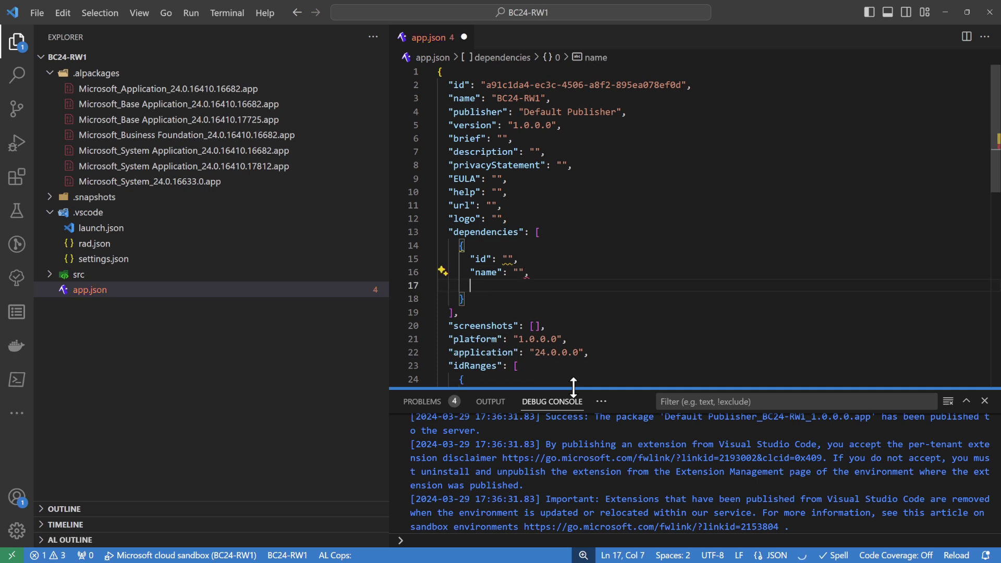
{"action": "type", "text": "pub"}
{"action": "key", "text": "Return"}
{"action": "key", "text": "End"}
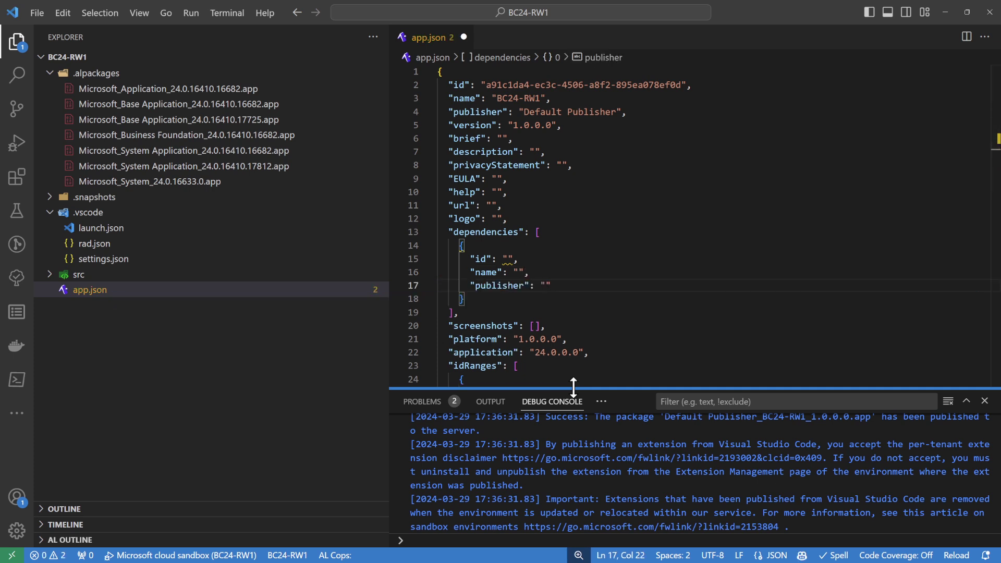
{"action": "type", "text": ","}
{"action": "key", "text": "Return"}
{"action": "type", "text": "ver"}
{"action": "key", "text": "Return"}
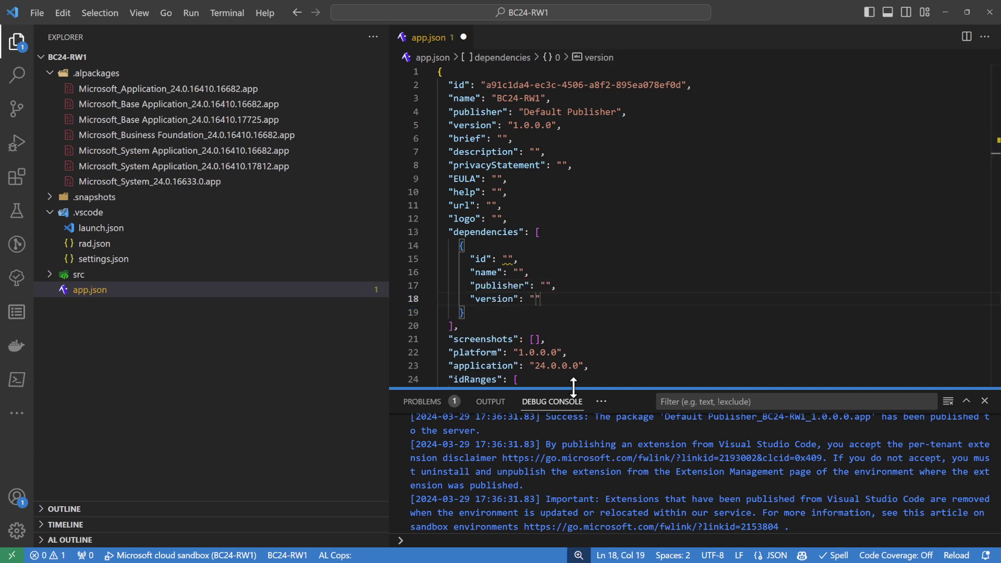
{"action": "type", "text": "1.0.0.0"}
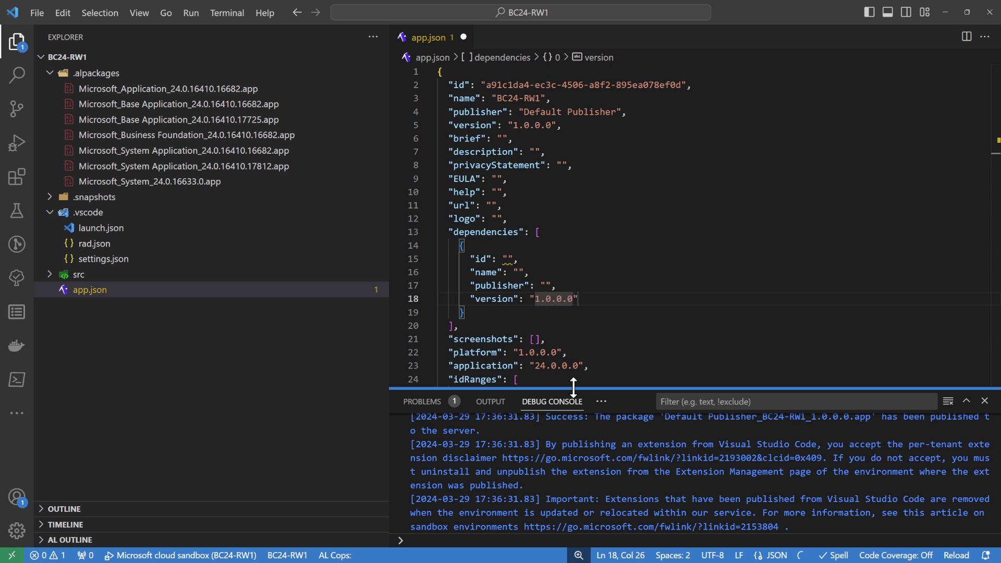
{"action": "key", "text": "Up"}
{"action": "key", "text": "Left"}
{"action": "key", "text": "Left"}
{"action": "type", "text": "Micro"}
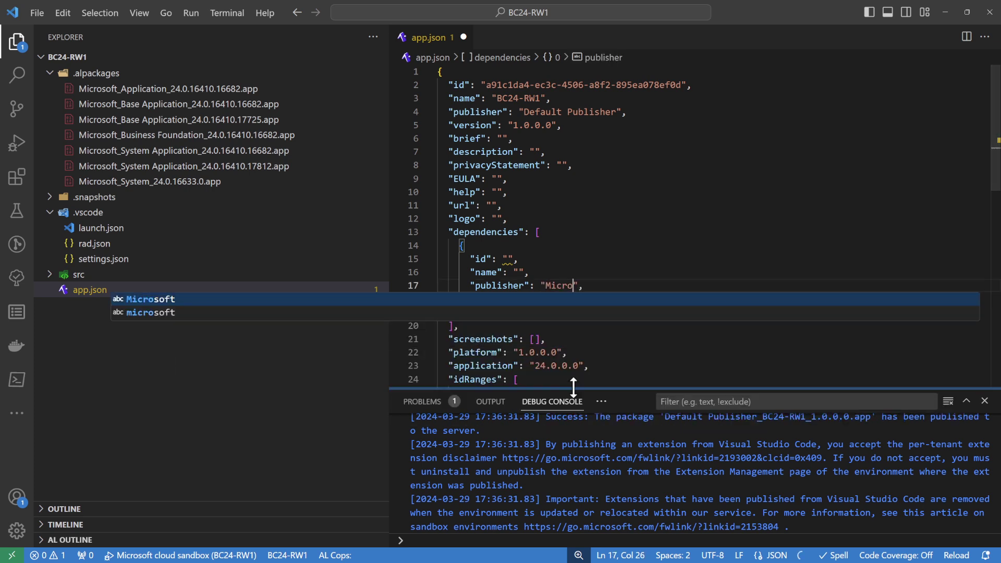
{"action": "type", "text": "soft"}
{"action": "key", "text": "Escape"}
Fill the dependency name with 'Dynamics BC Excel Reports' copied from Business Central.
{"action": "key", "text": "Up"}
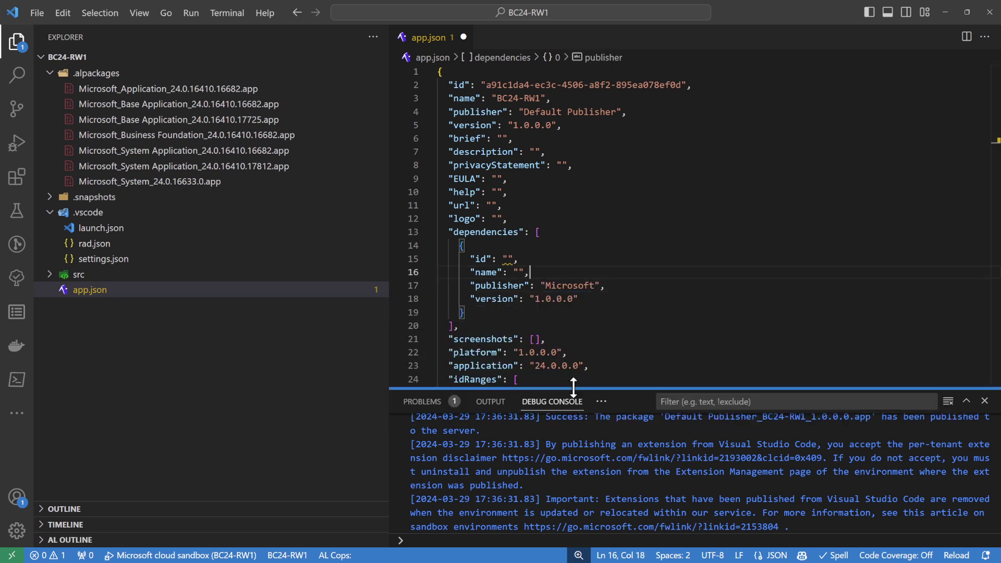
{"action": "key", "text": "Left"}
{"action": "key", "text": "alt+Tab"}
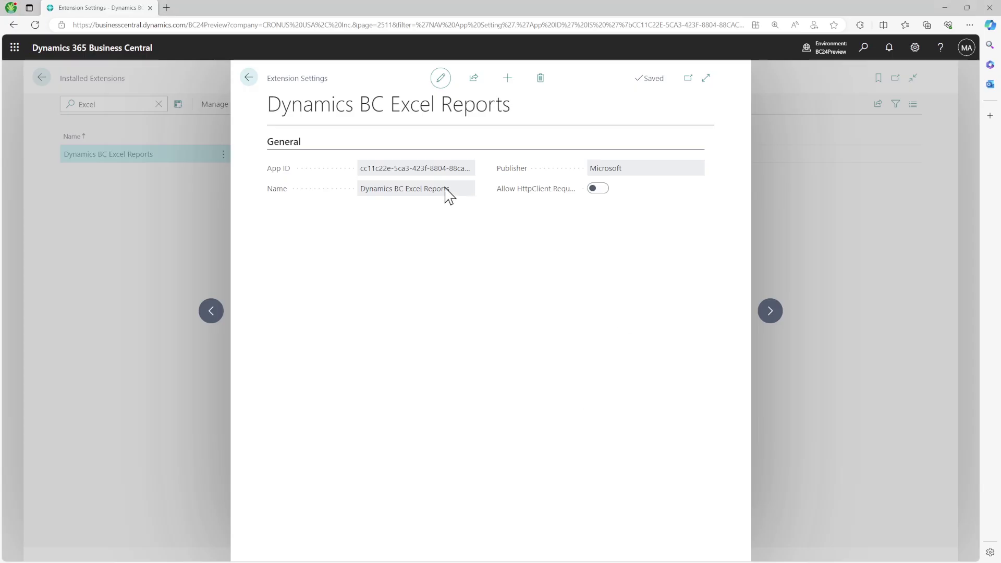
{"action": "left_click", "coordinate": [447, 195]}
{"action": "key", "text": "ctrl+c"}
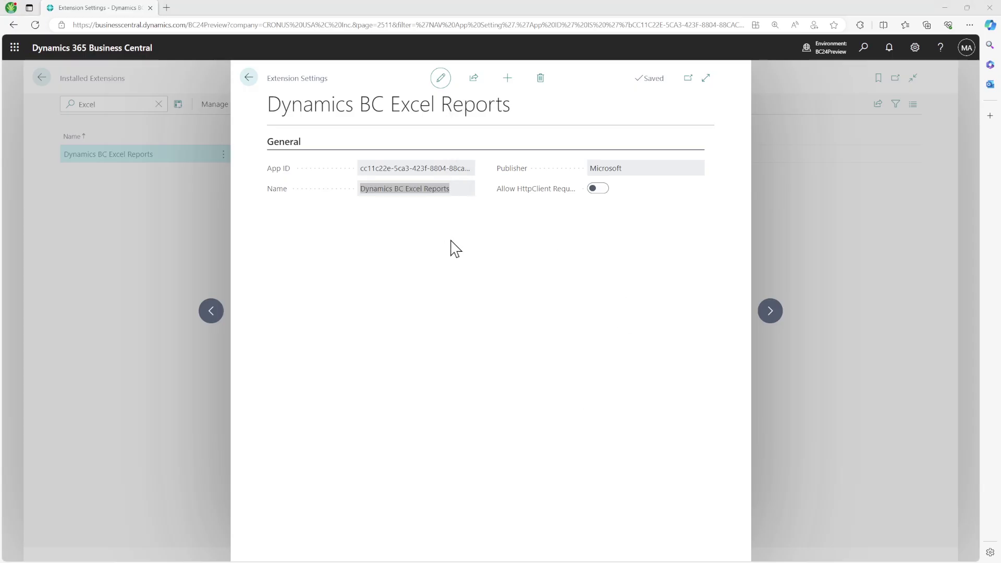
{"action": "key", "text": "alt+Tab"}
{"action": "key", "text": "ctrl+v"}
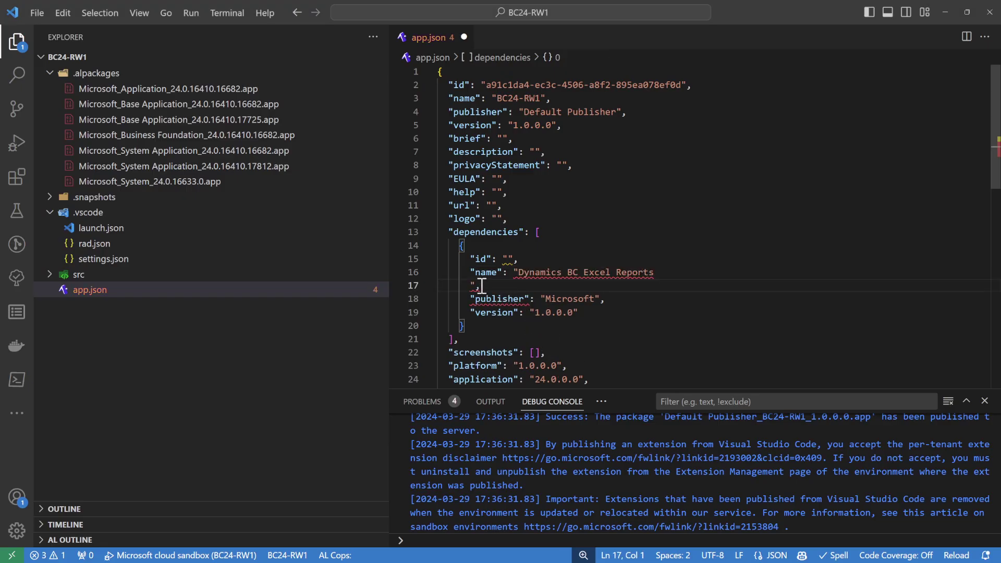
{"action": "left_click_drag", "start_coordinate": [474, 286], "coordinate": [668, 277]}
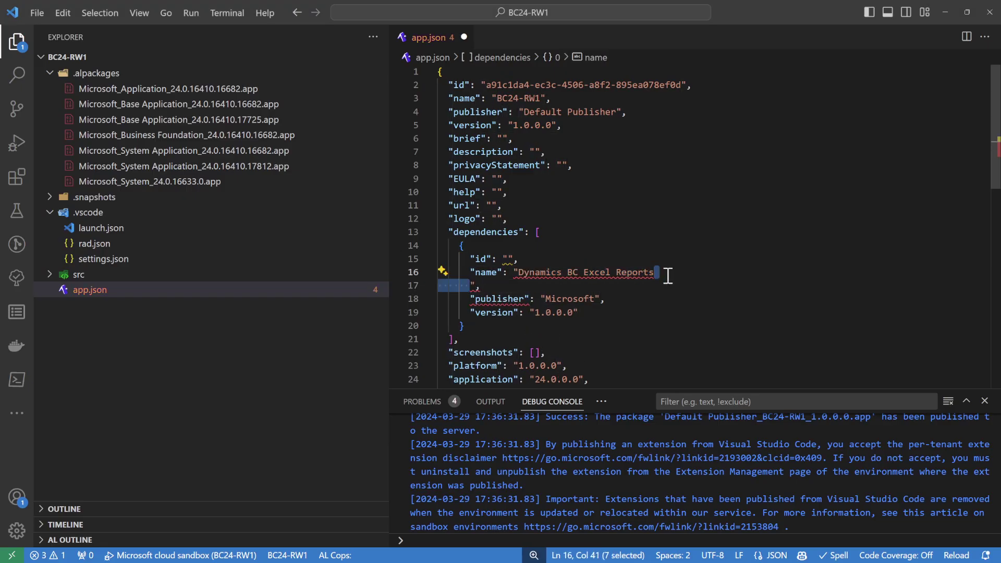
{"action": "key", "text": "Delete"}
Paste the extension's App ID into the id value and save app.json.
{"action": "left_click", "coordinate": [668, 259]}
{"action": "key", "text": "alt+Tab"}
{"action": "left_click", "coordinate": [410, 172]}
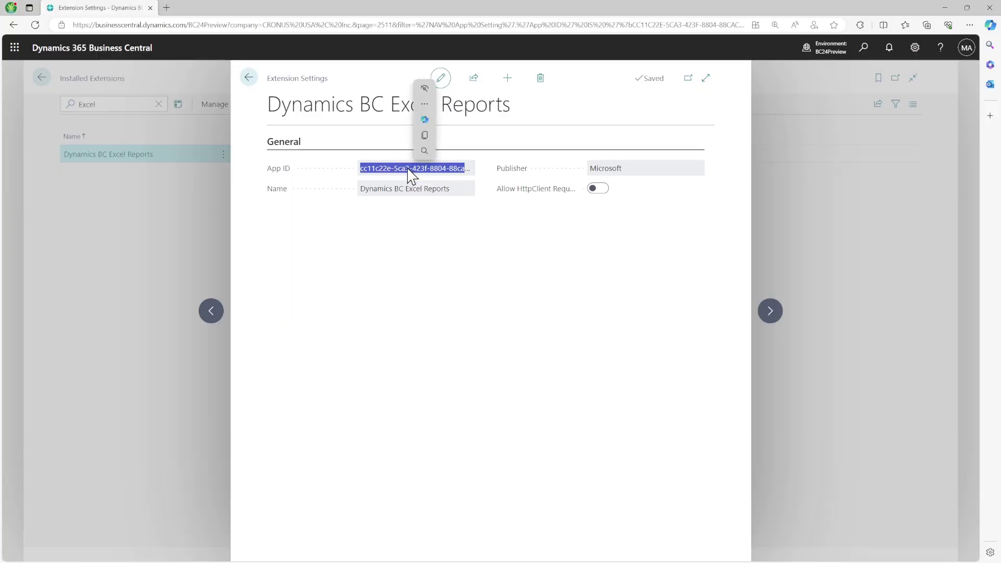
{"action": "key", "text": "ctrl+c"}
{"action": "key", "text": "alt+Tab"}
{"action": "key", "text": "Left"}
{"action": "key", "text": "Left"}
{"action": "key", "text": "ctrl+v"}
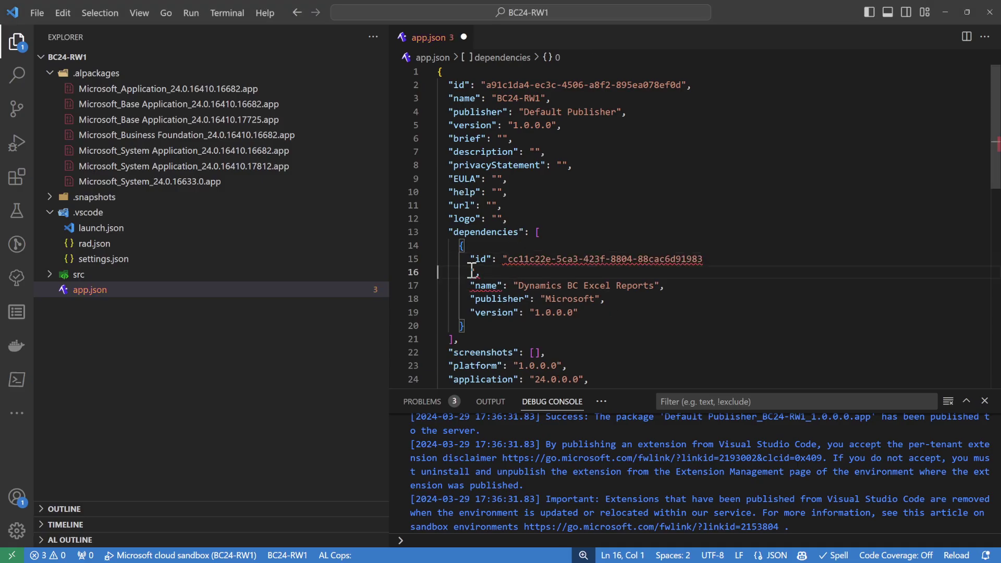
{"action": "key", "text": "shift+Left"}
{"action": "key", "text": "shift+Left"}
{"action": "key", "text": "shift+Left"}
{"action": "key", "text": "shift+Left"}
{"action": "key", "text": "shift+Left"}
{"action": "key", "text": "shift+Left"}
{"action": "key", "text": "shift+Left"}
{"action": "key", "text": "shift+Left"}
{"action": "key", "text": "shift+Left"}
{"action": "key", "text": "shift+Left"}
{"action": "key", "text": "shift+Left"}
{"action": "key", "text": "shift+Left"}
{"action": "type", "text": "91983"}
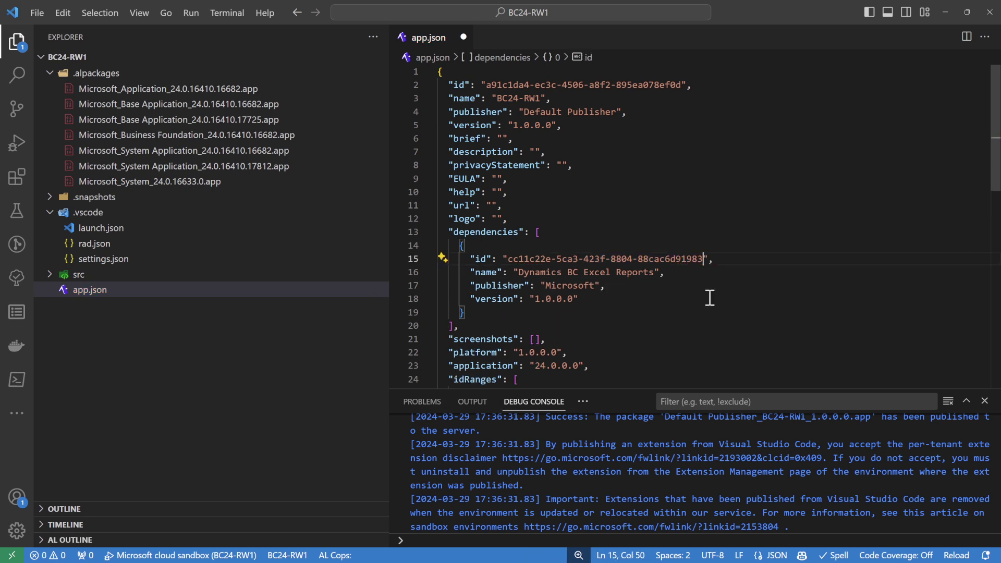
{"action": "left_click", "coordinate": [710, 296]}
{"action": "key", "text": "ctrl+s"}
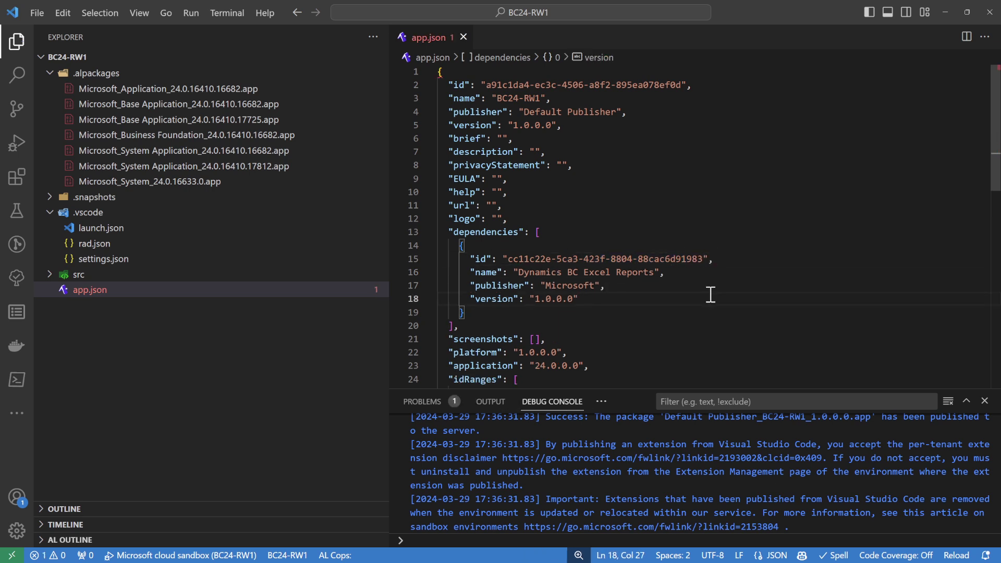
Run AL: Download symbols from the Command Palette.
{"action": "key", "text": "ctrl+shift+p"}
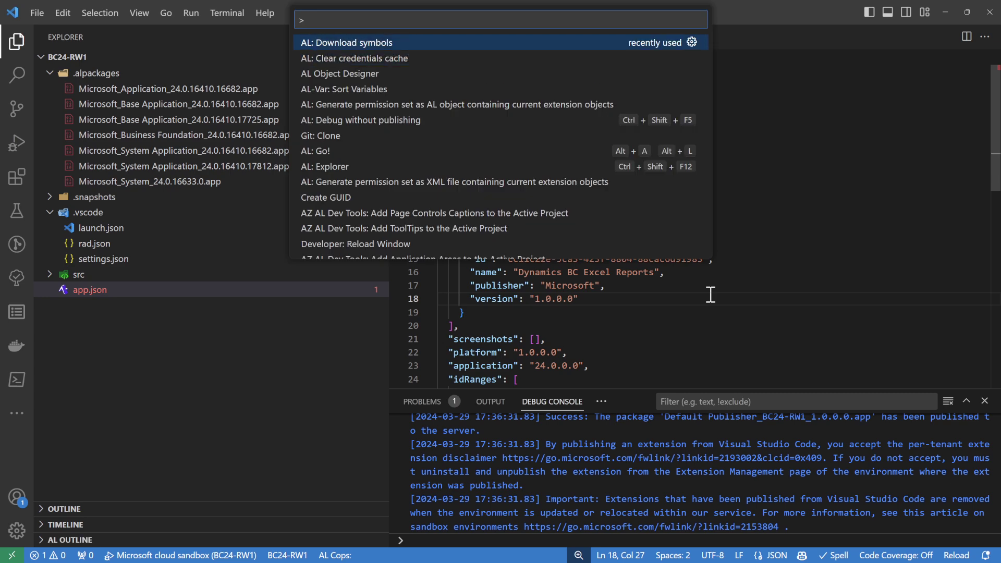
{"action": "key", "text": "Return"}
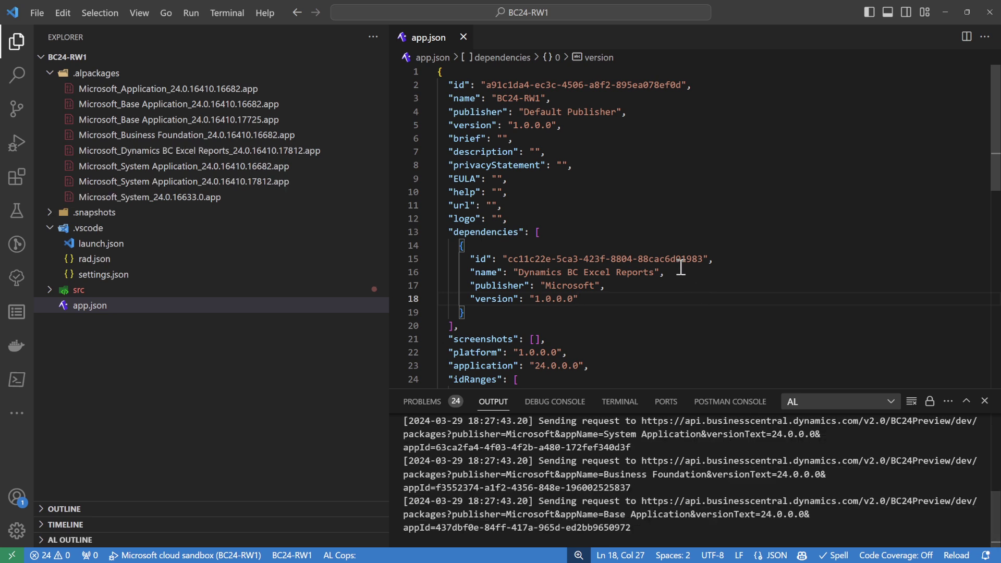
Open the Dynamics BC Excel Reports .app package and list All its objects in an enlarged grid.
{"action": "left_click", "coordinate": [223, 152]}
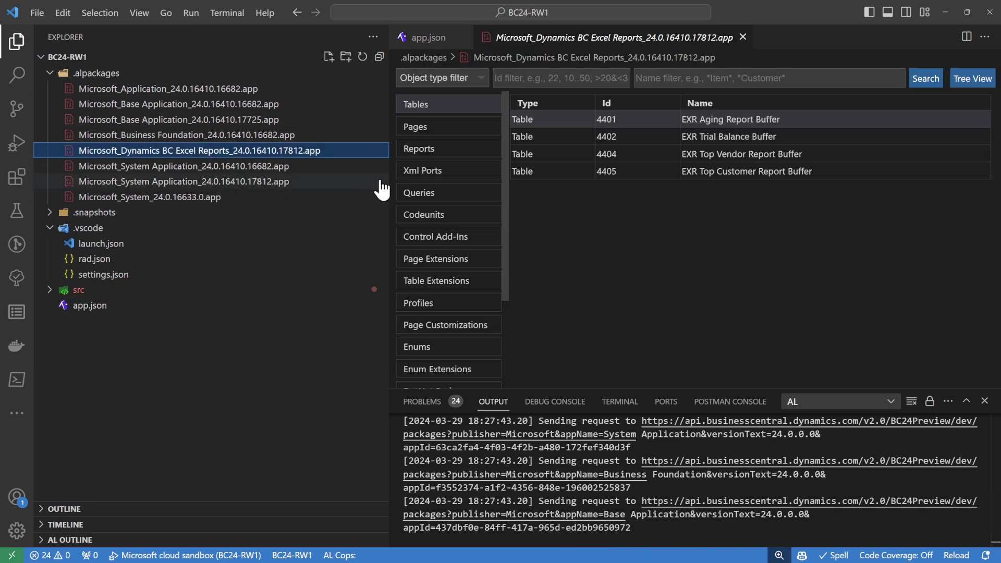
{"action": "left_click_drag", "start_coordinate": [390, 180], "coordinate": [172, 170]}
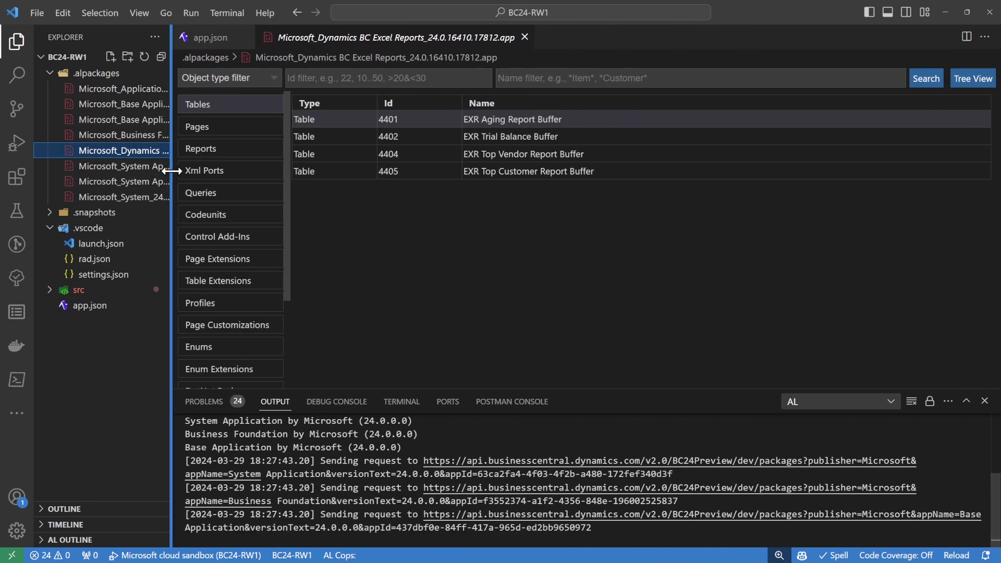
{"action": "left_click", "coordinate": [229, 126]}
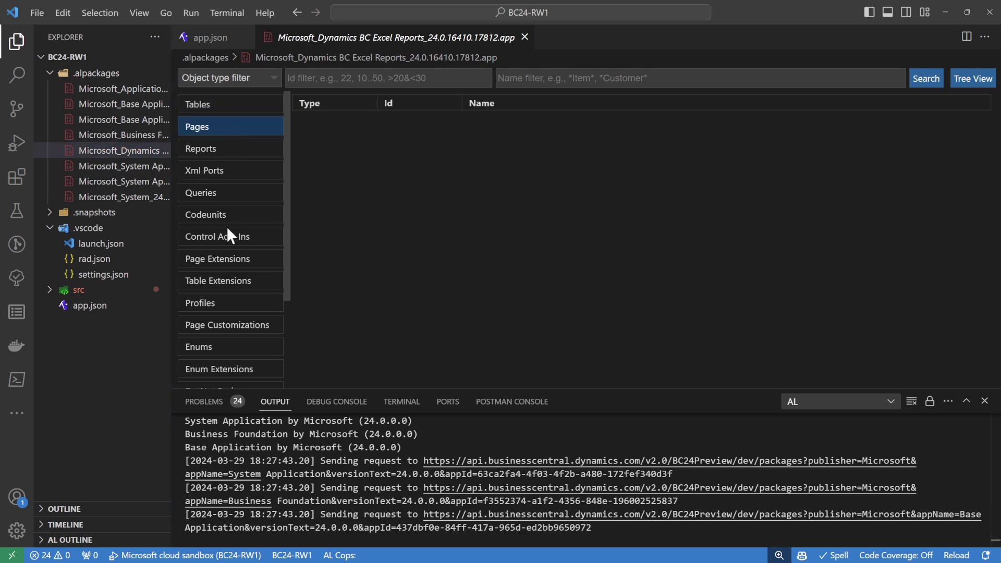
{"action": "scroll", "coordinate": [234, 271], "scroll_direction": "down", "scroll_amount": 3}
{"action": "left_click", "coordinate": [228, 377]}
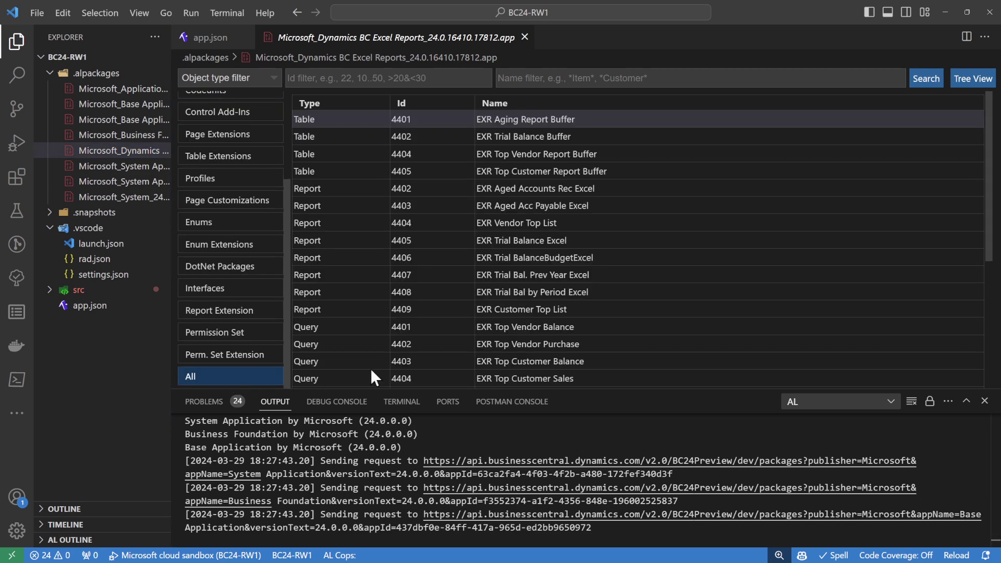
{"action": "left_click_drag", "start_coordinate": [365, 389], "coordinate": [350, 532]}
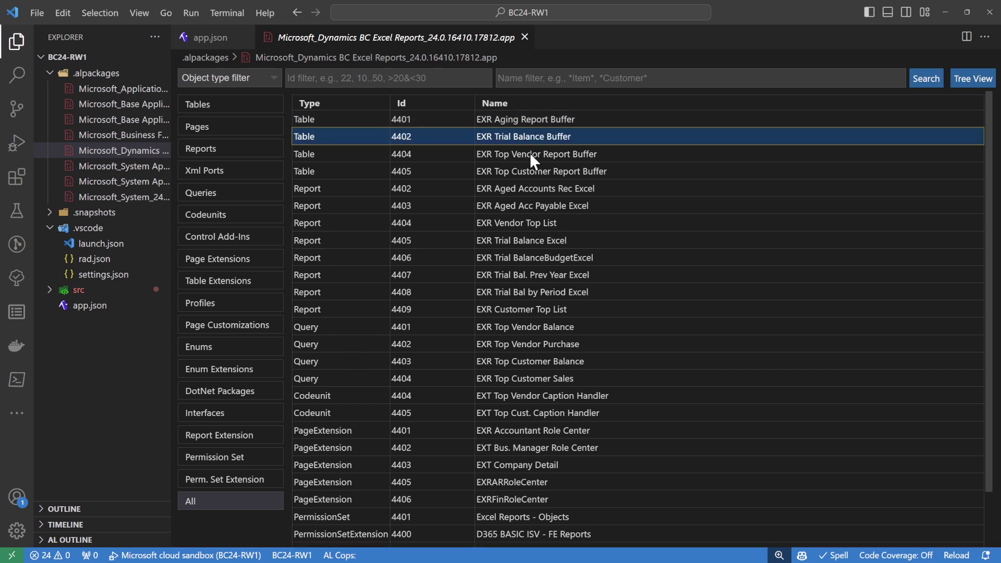
Browse the Top Customer buffer table, reports 4402–4409, the four queries and Top Vendor codeunit.
{"action": "left_click", "coordinate": [532, 170]}
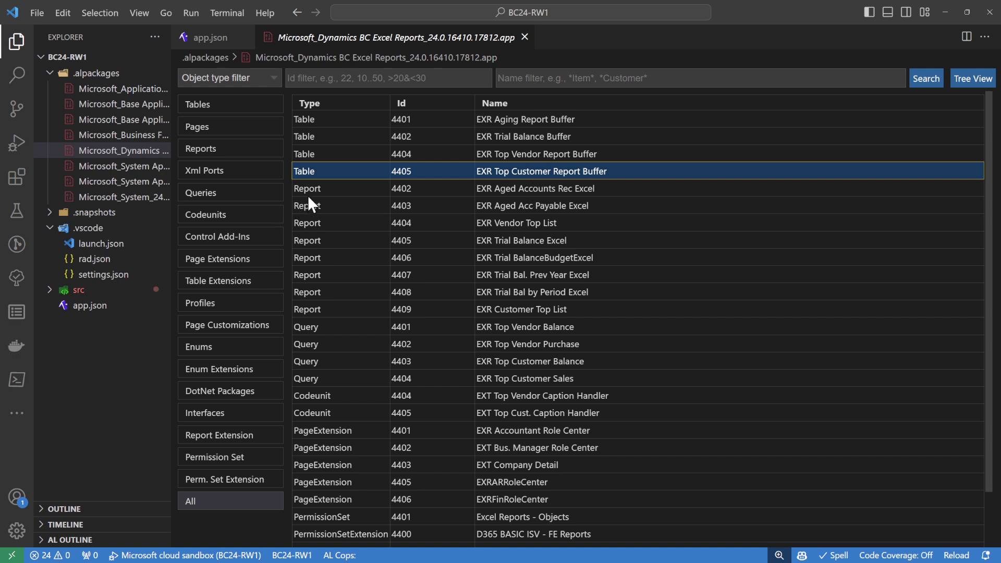
{"action": "left_click_drag", "start_coordinate": [309, 193], "coordinate": [323, 308]}
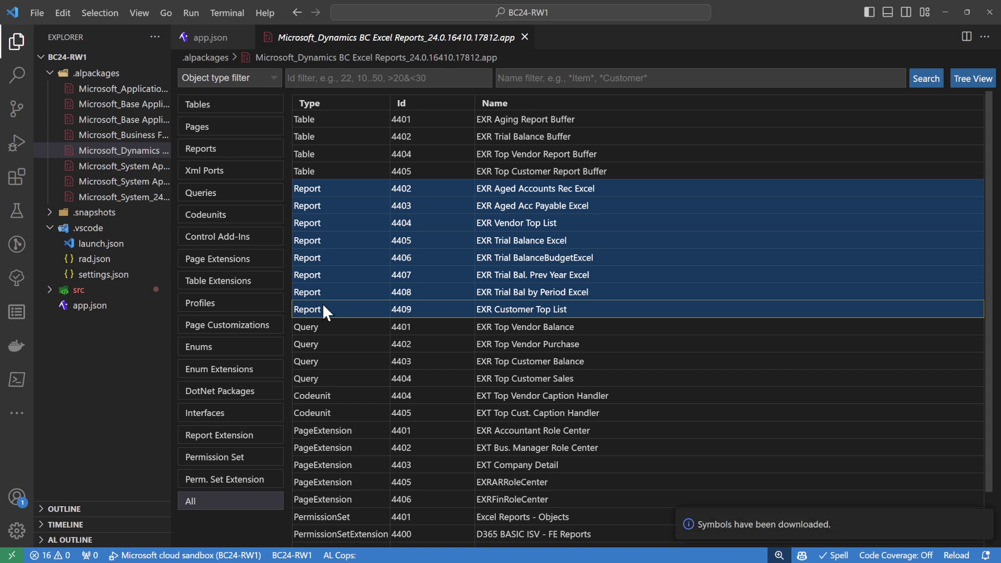
{"action": "scroll", "coordinate": [323, 308], "scroll_direction": "down", "scroll_amount": 2}
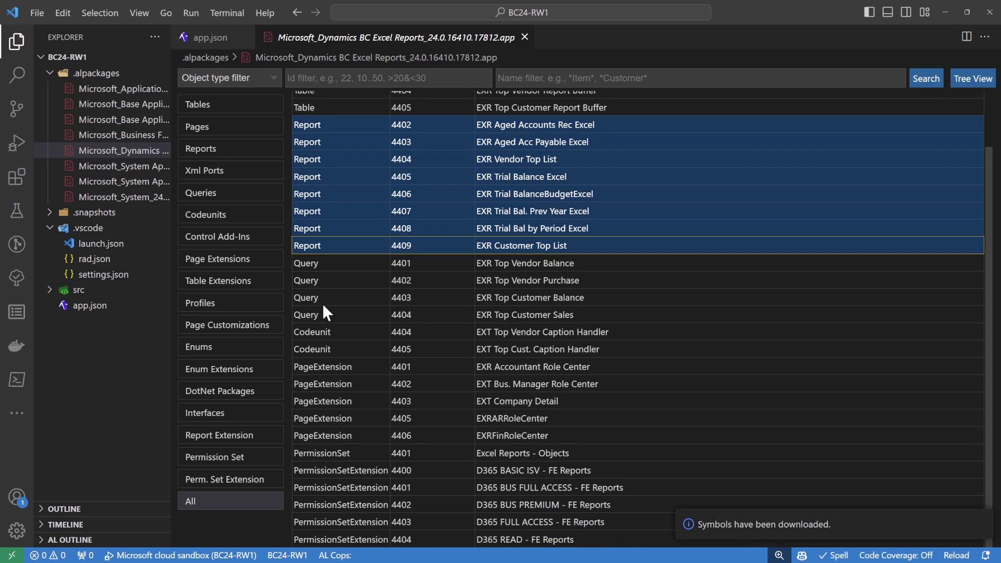
{"action": "left_click_drag", "start_coordinate": [347, 258], "coordinate": [364, 316]}
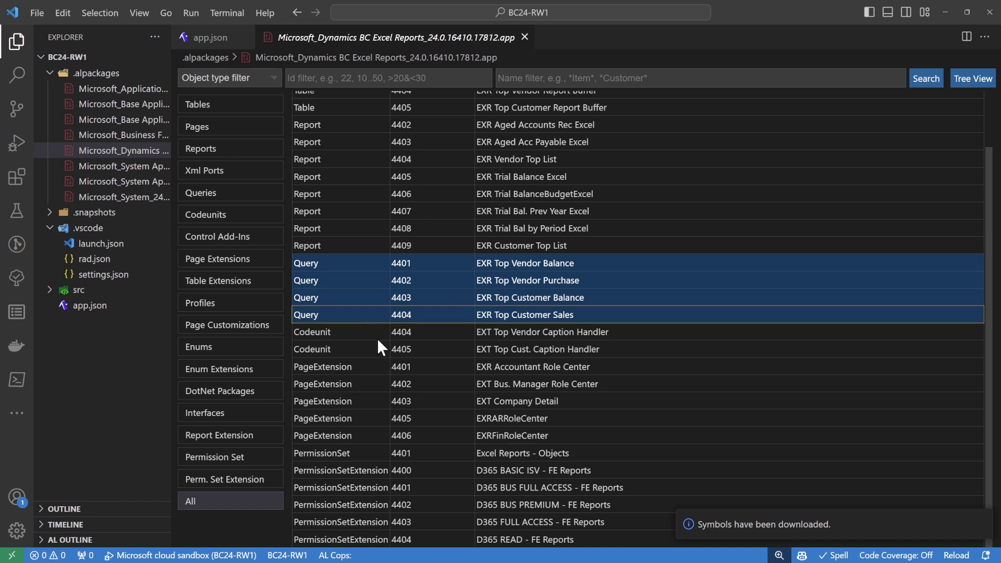
{"action": "left_click", "coordinate": [368, 334]}
{"action": "right_click", "coordinate": [368, 334]}
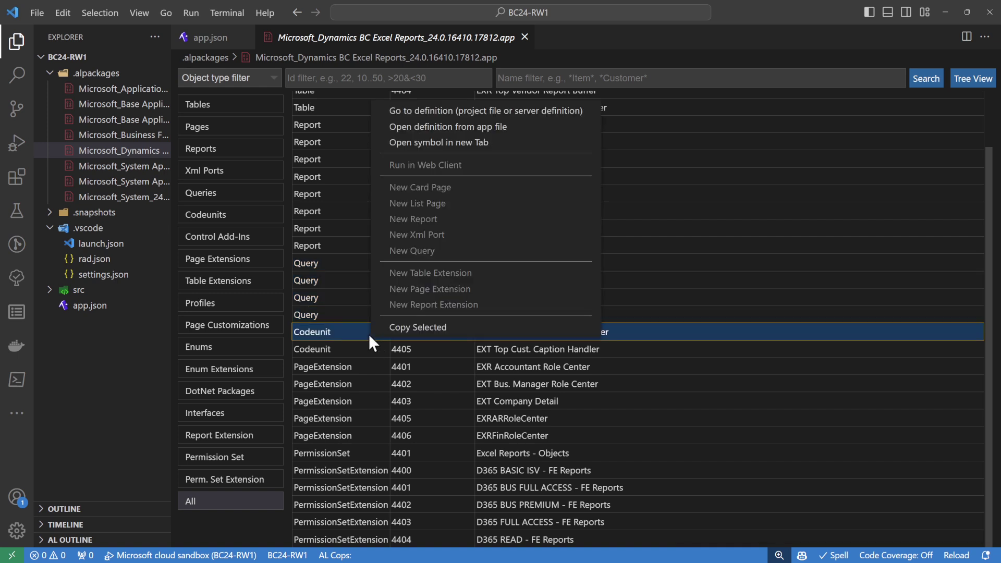
{"action": "left_click", "coordinate": [452, 127]}
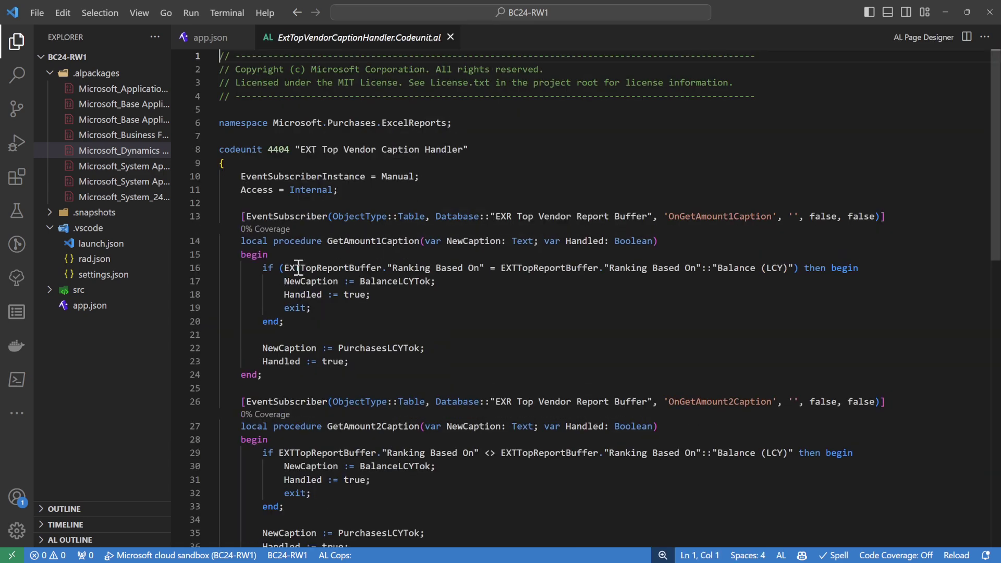
{"action": "scroll", "coordinate": [296, 388], "scroll_direction": "down", "scroll_amount": 8}
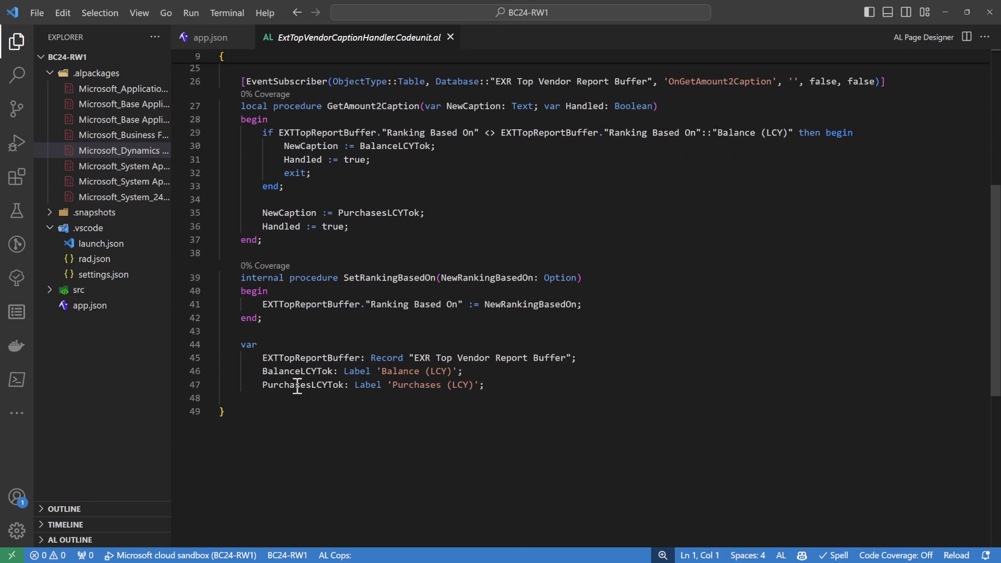
{"action": "left_click", "coordinate": [450, 37]}
{"action": "left_click", "coordinate": [113, 152]}
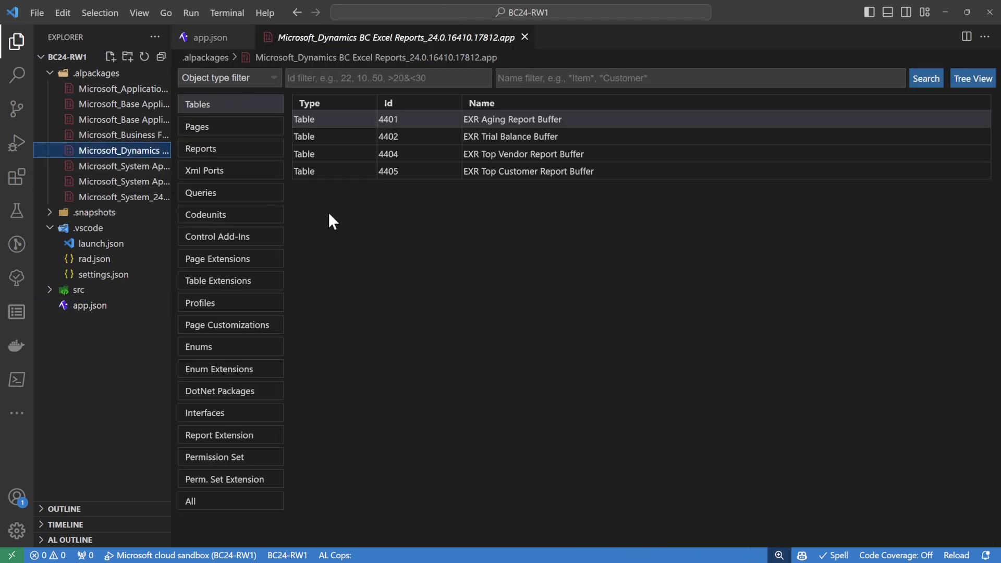
{"action": "left_click", "coordinate": [225, 502]}
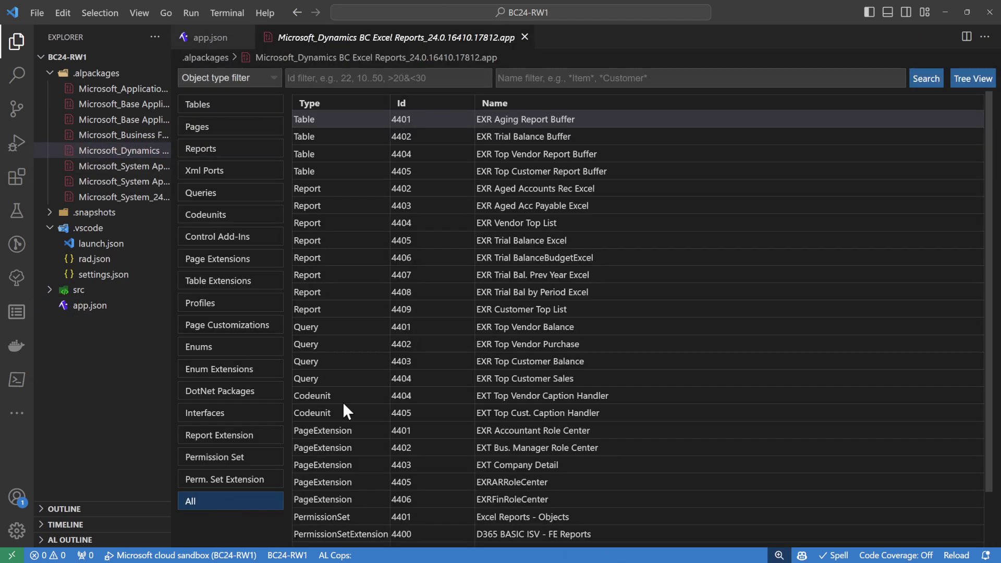
{"action": "scroll", "coordinate": [387, 391], "scroll_direction": "down", "scroll_amount": 3}
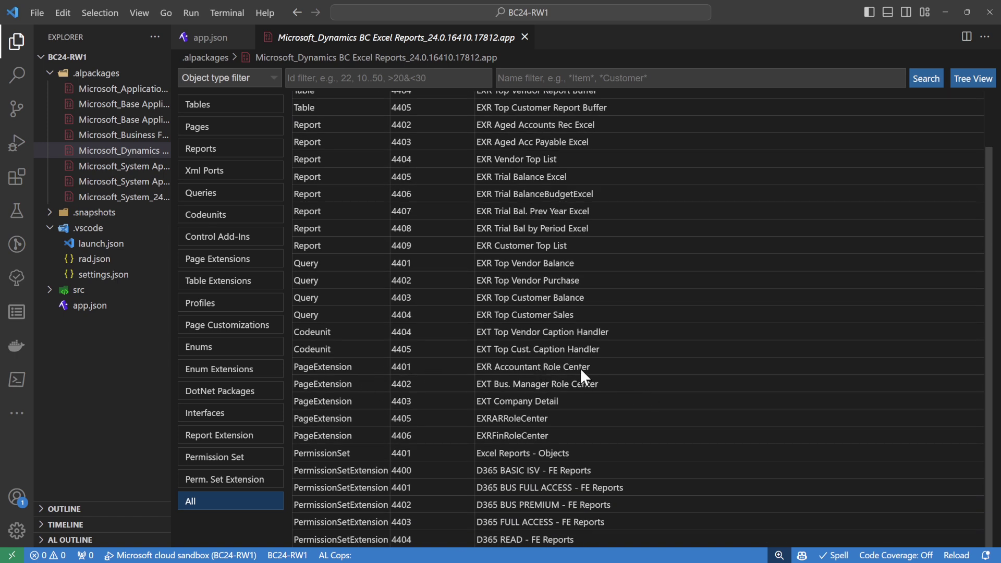
{"action": "left_click_drag", "start_coordinate": [584, 366], "coordinate": [592, 432]}
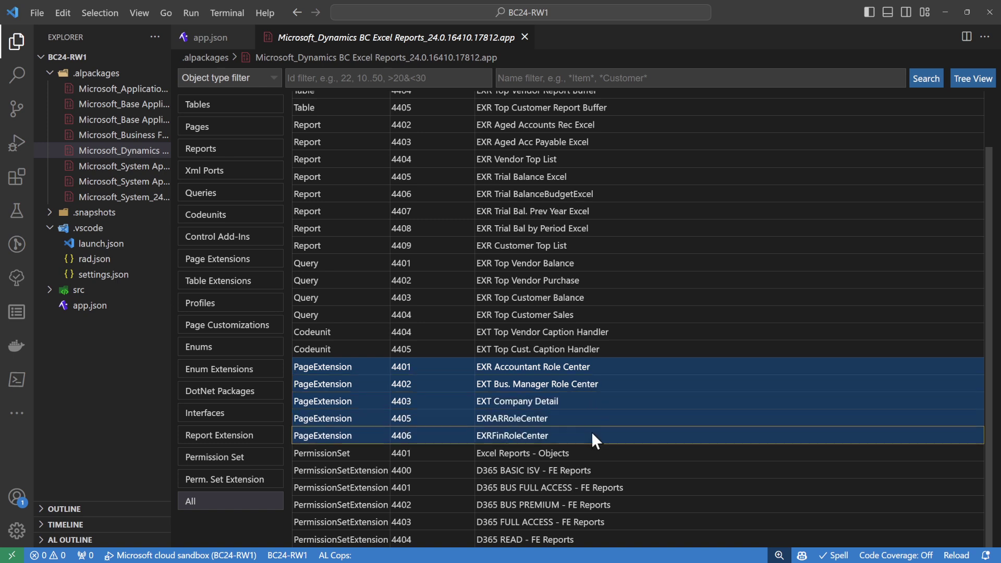
{"action": "right_click", "coordinate": [331, 371]}
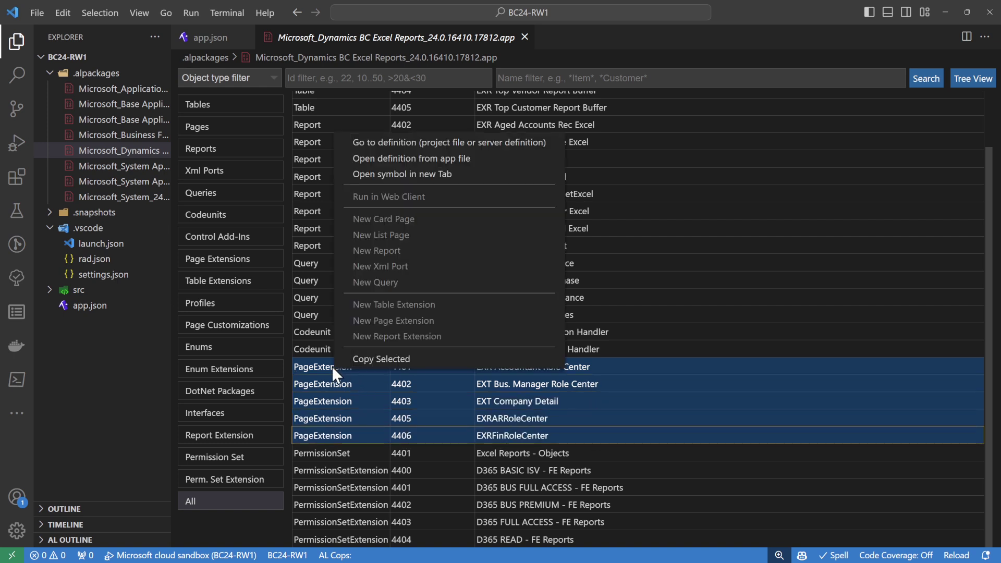
{"action": "left_click", "coordinate": [449, 177]}
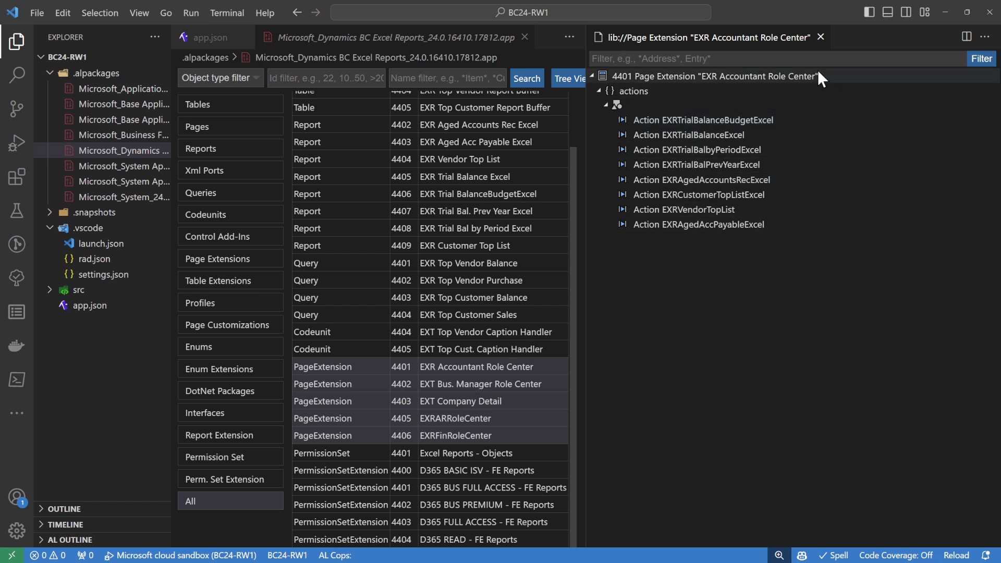
{"action": "left_click", "coordinate": [820, 37]}
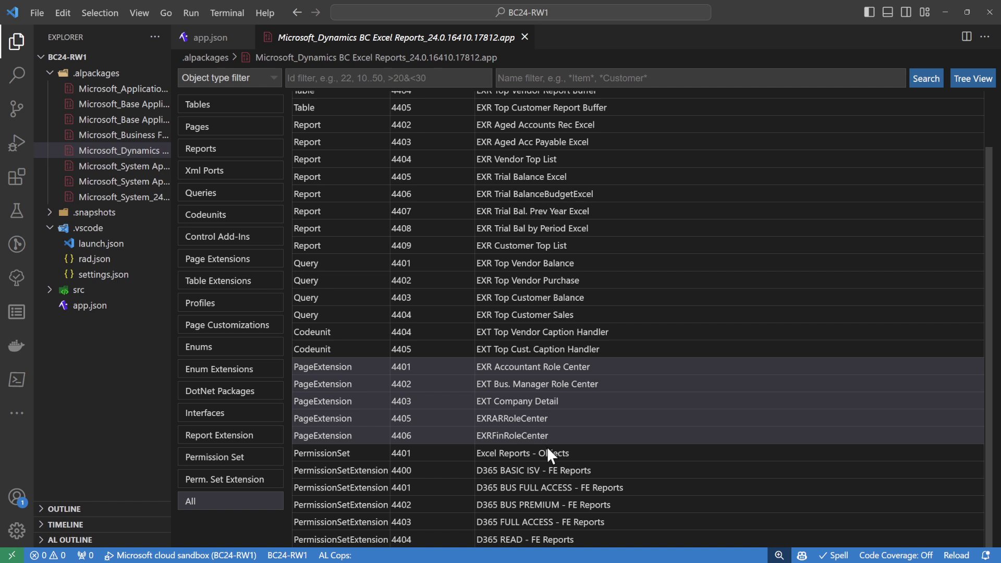
Review the Excel Reports - Objects permission set, PermissionSetExtension rows and EXR Top Vendor Balance query.
{"action": "left_click", "coordinate": [534, 451]}
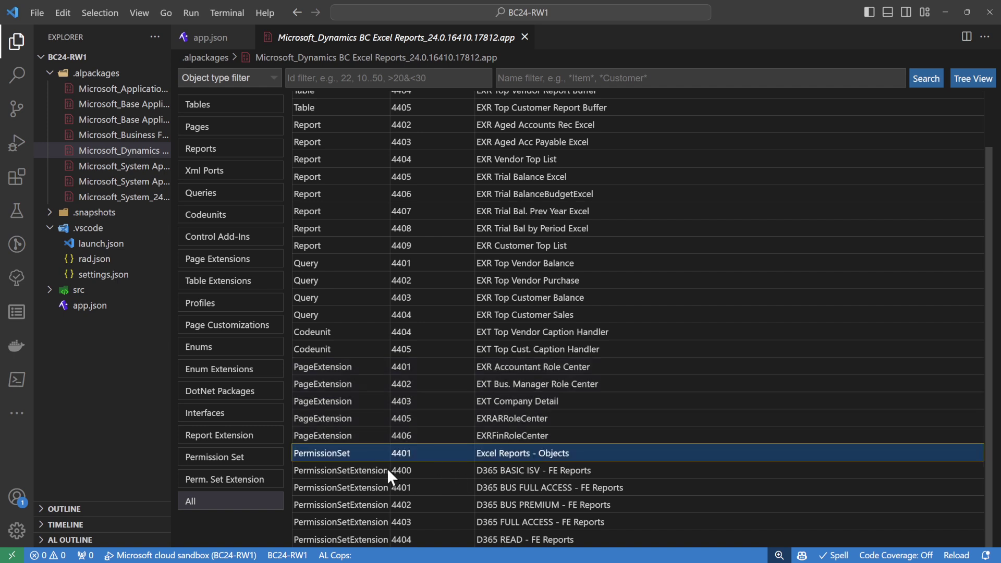
{"action": "left_click_drag", "start_coordinate": [380, 468], "coordinate": [386, 539]}
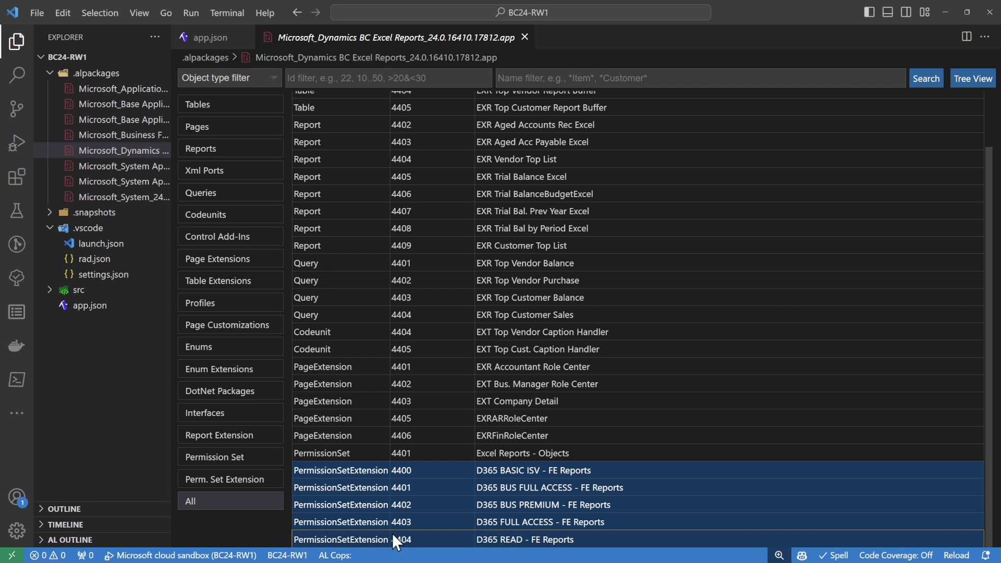
{"action": "scroll", "coordinate": [423, 490], "scroll_direction": "up", "scroll_amount": 2}
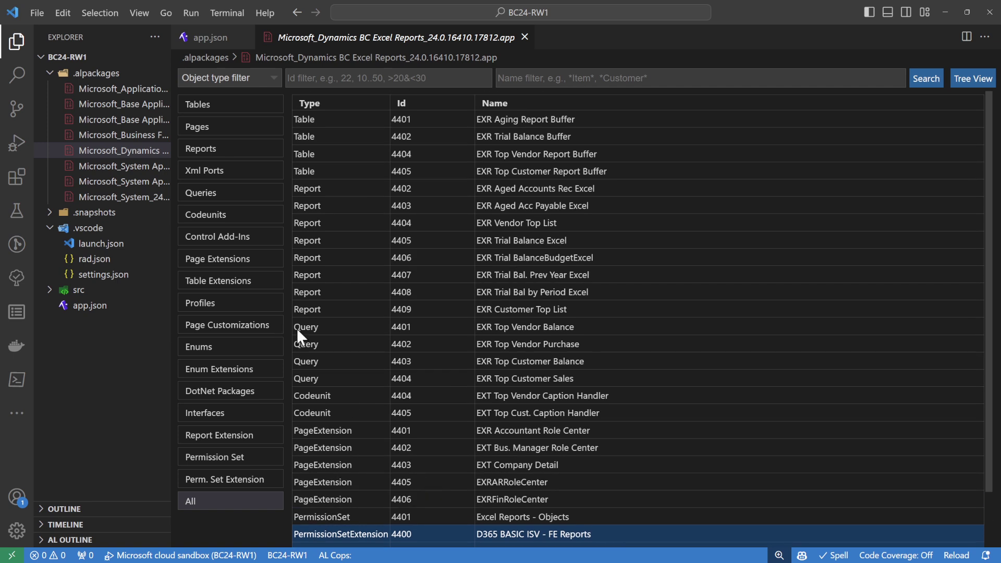
{"action": "left_click", "coordinate": [328, 333]}
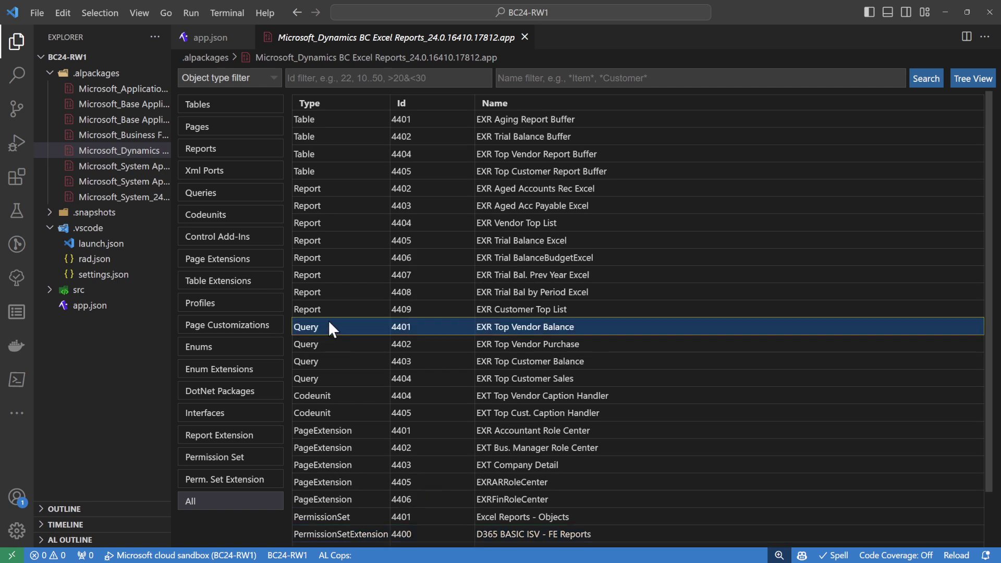
Inspect the Aging Report Buffer table's TableType = Temporary line, close it, and minimise VS Code.
{"action": "left_click", "coordinate": [355, 117]}
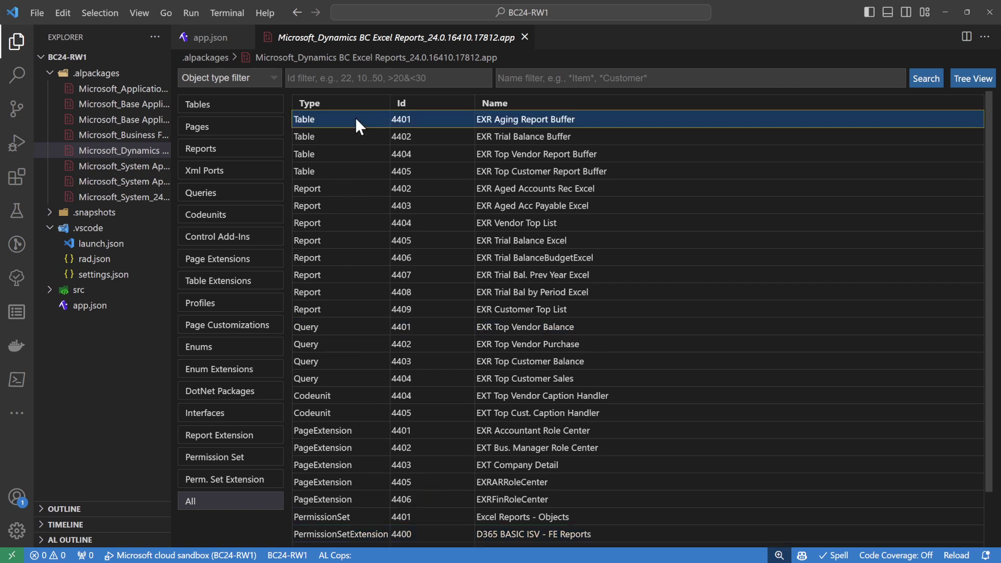
{"action": "right_click", "coordinate": [355, 117]}
{"action": "left_click", "coordinate": [415, 145]}
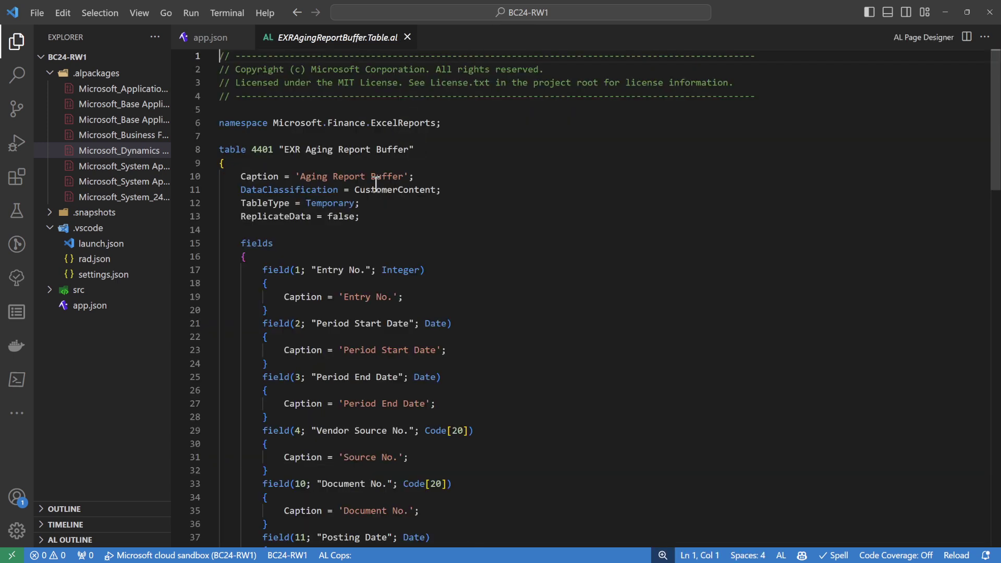
{"action": "double_click", "coordinate": [276, 204]}
{"action": "left_click_drag", "start_coordinate": [277, 205], "coordinate": [395, 204]}
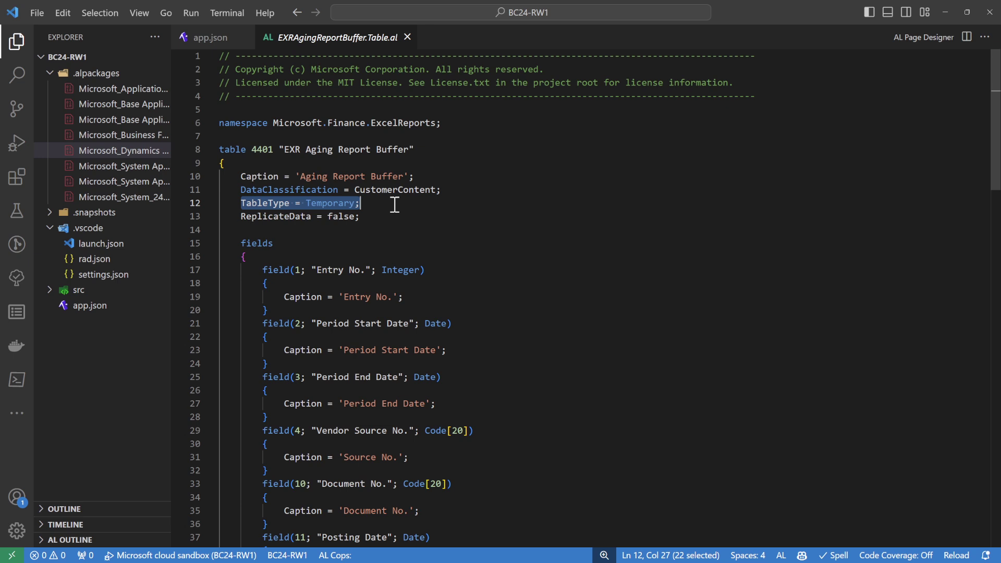
{"action": "left_click", "coordinate": [407, 36]}
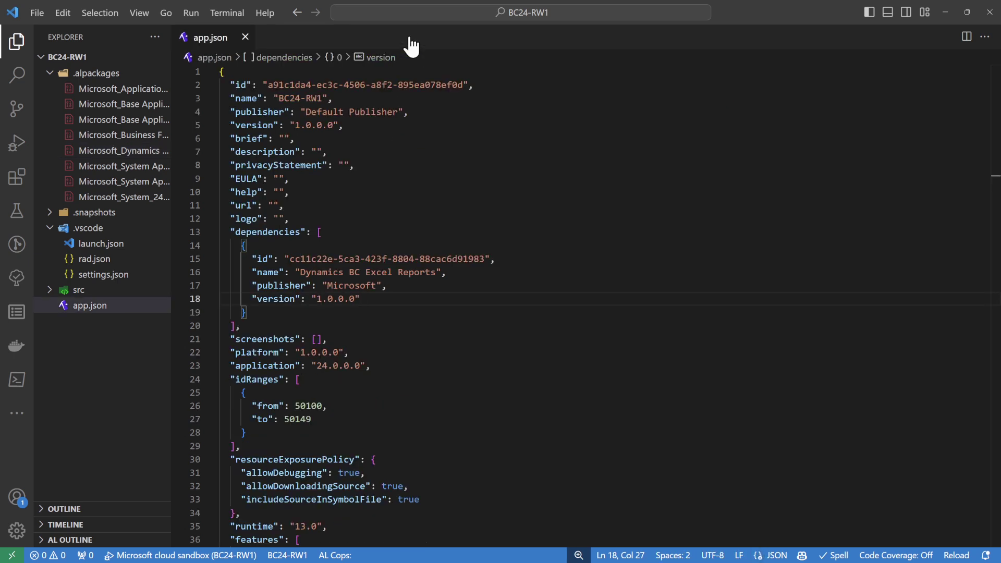
{"action": "left_click", "coordinate": [945, 6]}
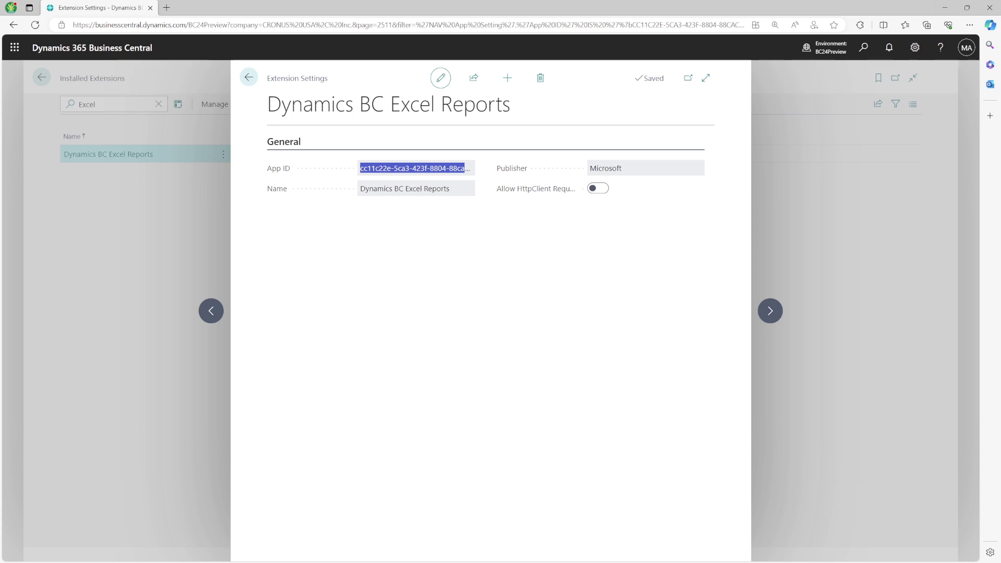
Return to the CRONUS USA role center, glance at the Excel Reports group, and start a Tell me search.
{"action": "left_click", "coordinate": [255, 83]}
{"action": "left_click", "coordinate": [41, 80]}
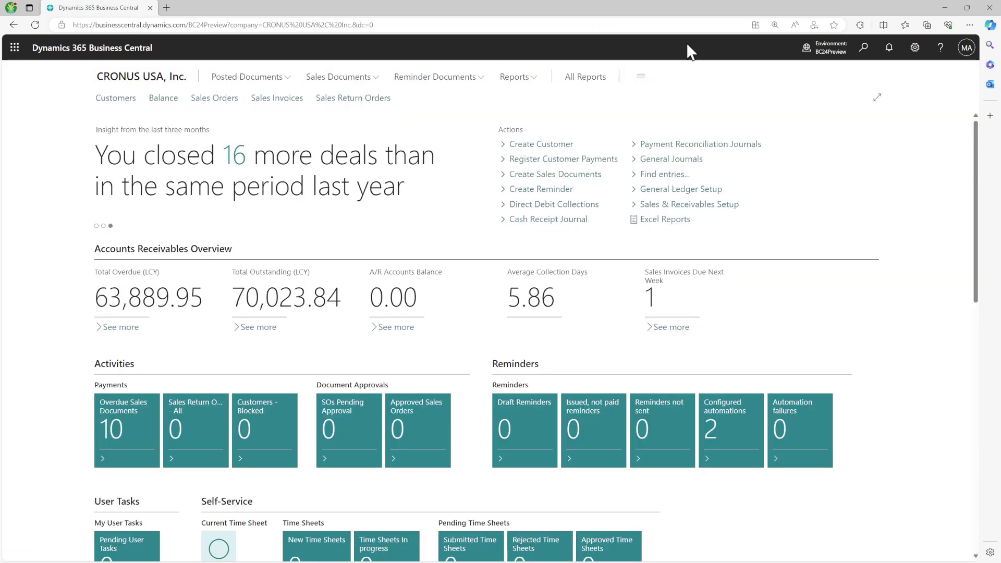
{"action": "left_click", "coordinate": [681, 221]}
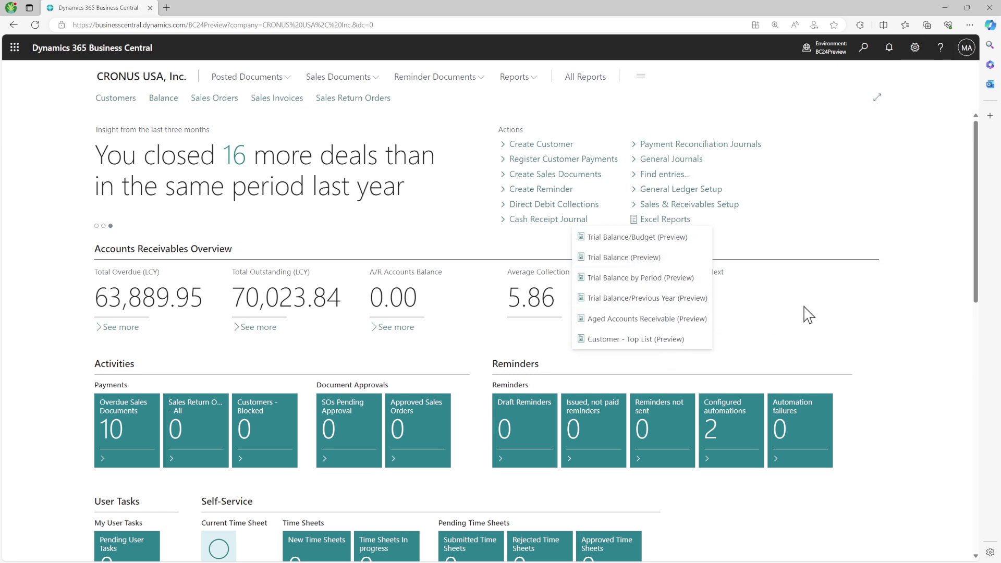
{"action": "left_click", "coordinate": [853, 241]}
{"action": "left_click", "coordinate": [864, 48]}
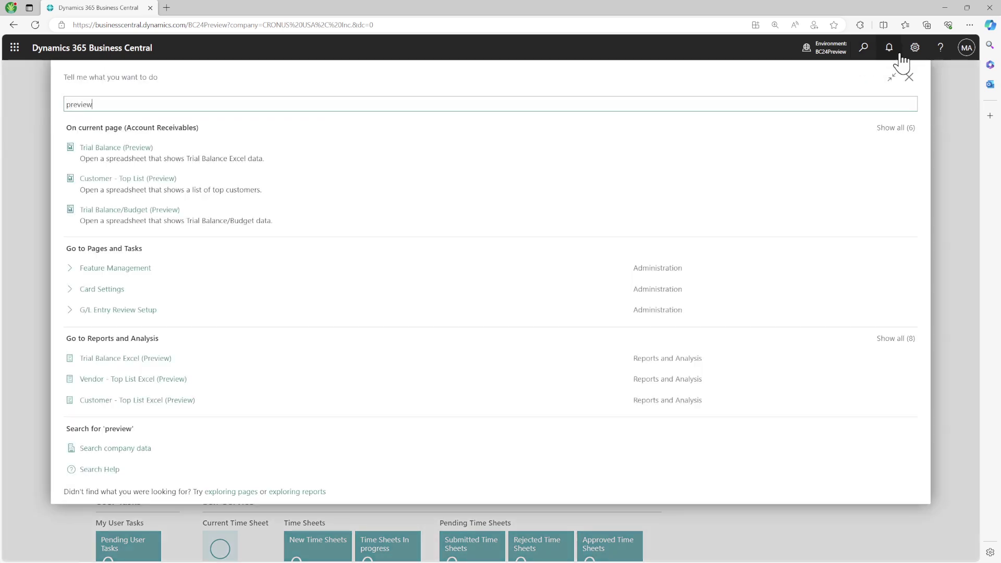
Show all matching reports and open Trial Balance/Budget Excel (Preview).
{"action": "left_click", "coordinate": [903, 340]}
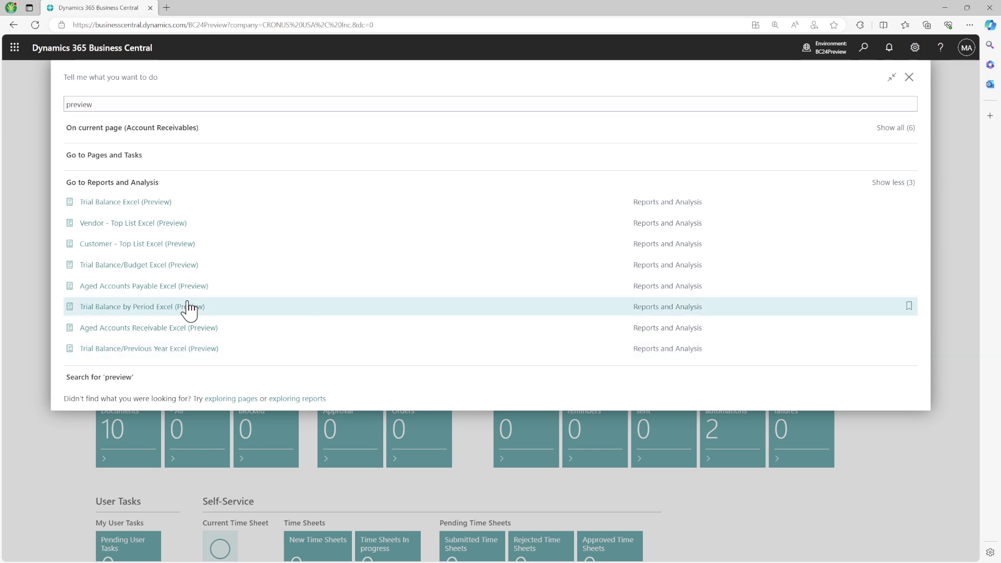
{"action": "left_click", "coordinate": [190, 265]}
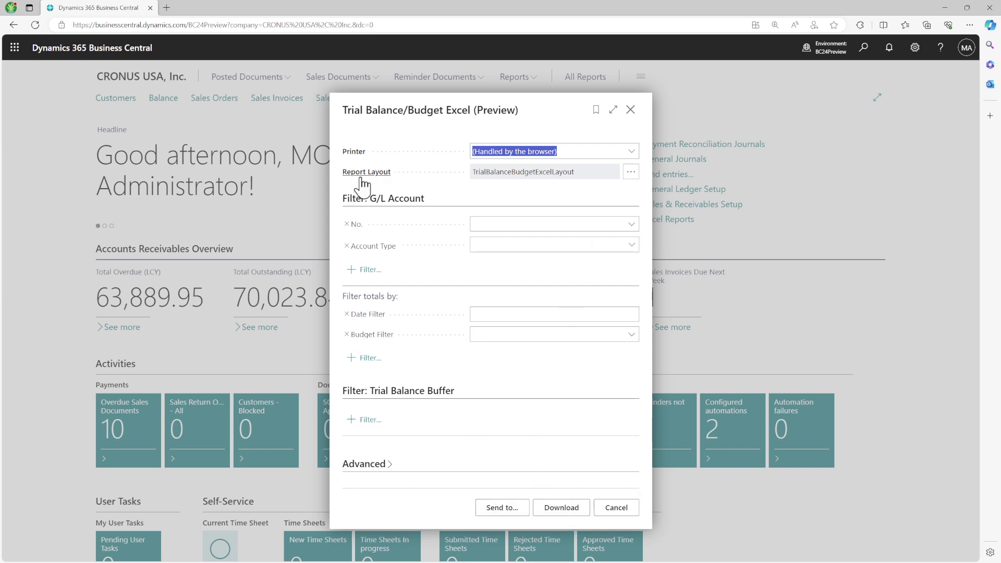
Look up the available report layouts for Trial Balance/Budget, then close the lookup.
{"action": "mouse_move", "coordinate": [362, 178]}
{"action": "double_click", "coordinate": [584, 173]}
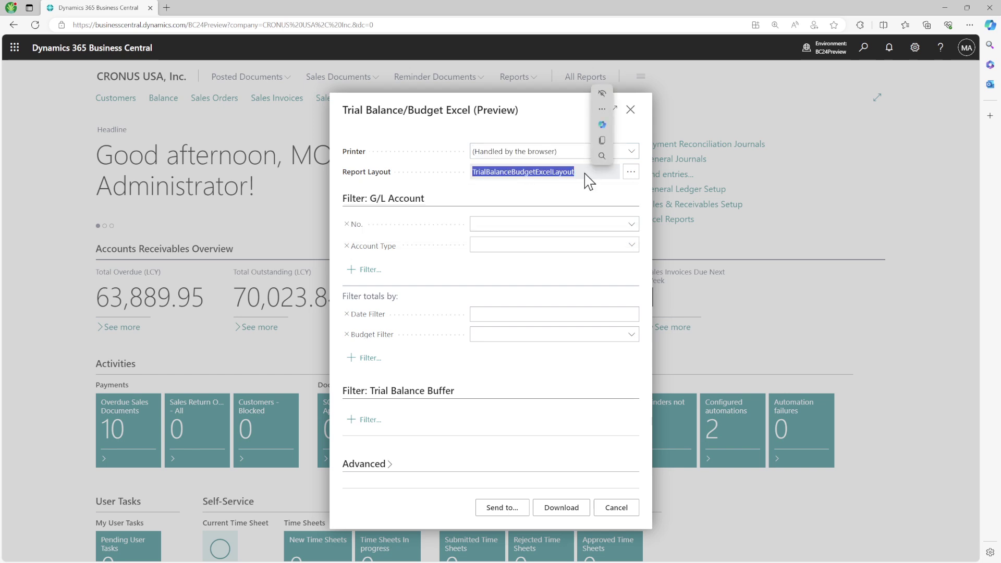
{"action": "left_click", "coordinate": [631, 174]}
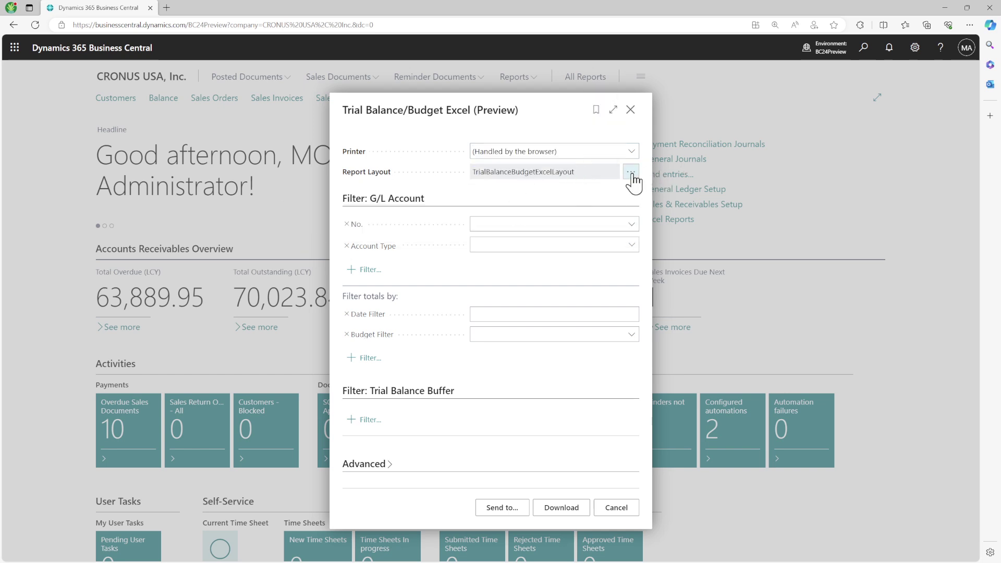
{"action": "left_click", "coordinate": [705, 152]}
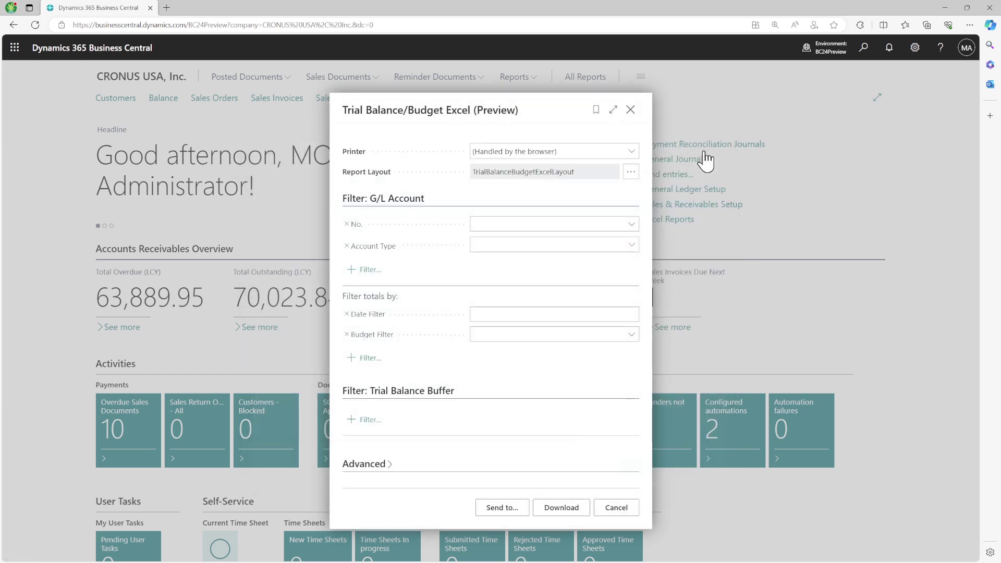
Download the Trial Balance/Budget report and open the workbook in Excel on the right half.
{"action": "left_click", "coordinate": [568, 512]}
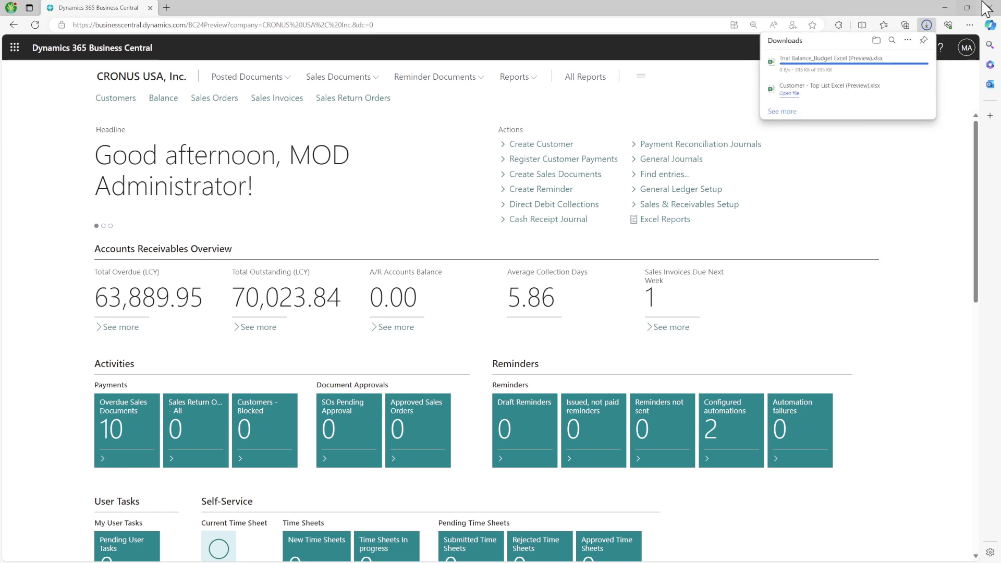
{"action": "left_click", "coordinate": [791, 71]}
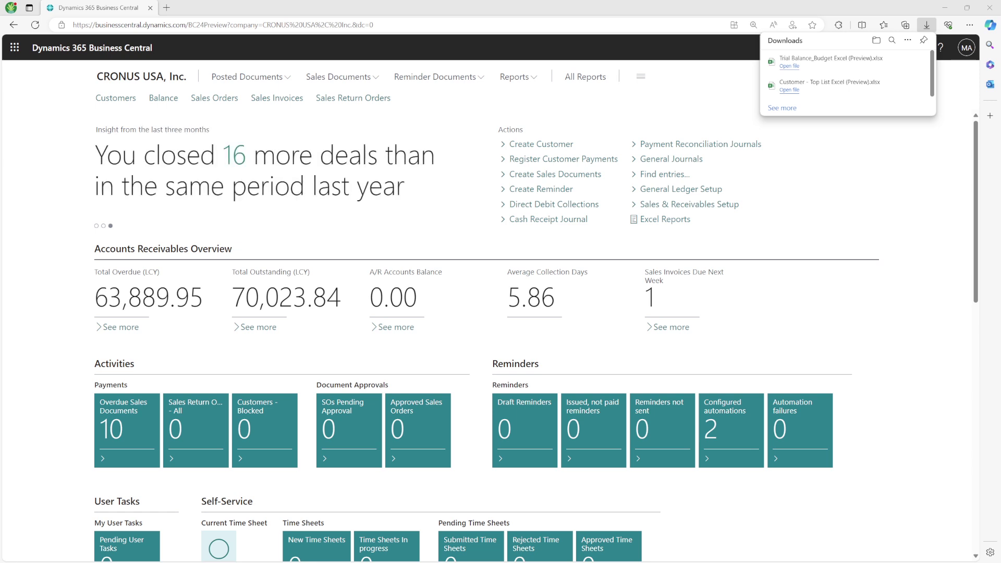
{"action": "left_click_drag", "start_coordinate": [624, 278], "coordinate": [618, 272]}
Maximize the workbook and enable editing and content so its account data loads.
{"action": "left_click", "coordinate": [966, 12]}
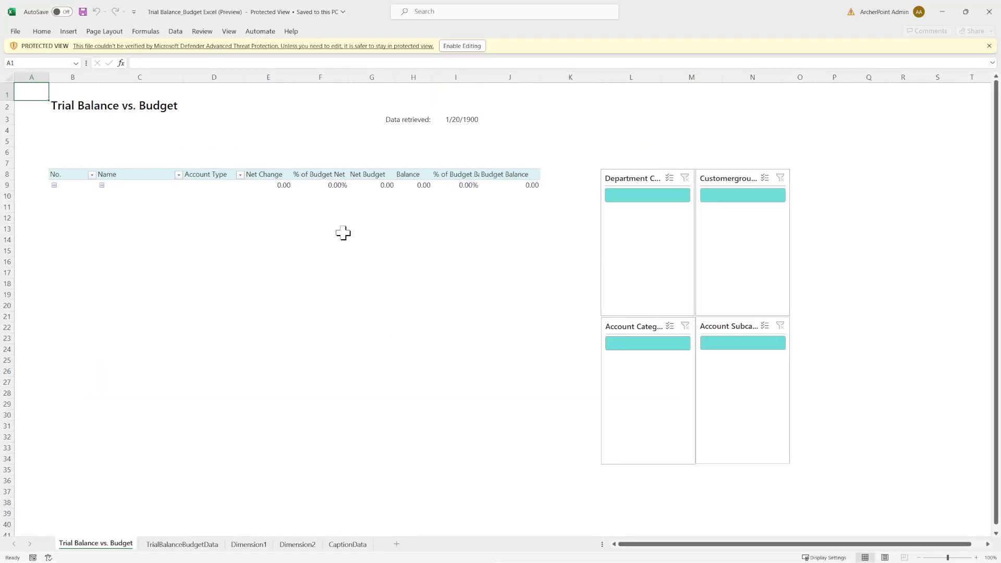
{"action": "left_click", "coordinate": [460, 46]}
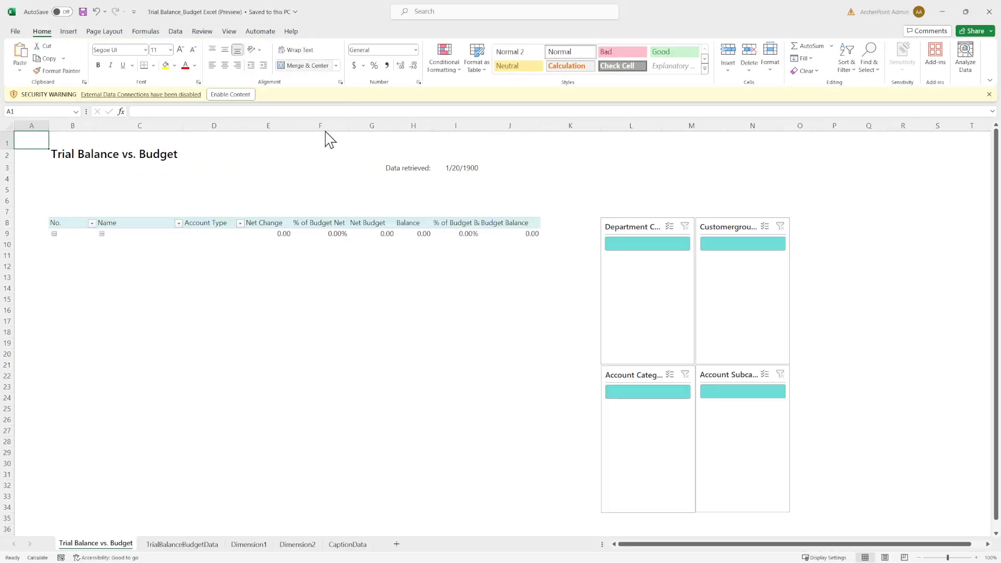
{"action": "left_click", "coordinate": [229, 94]}
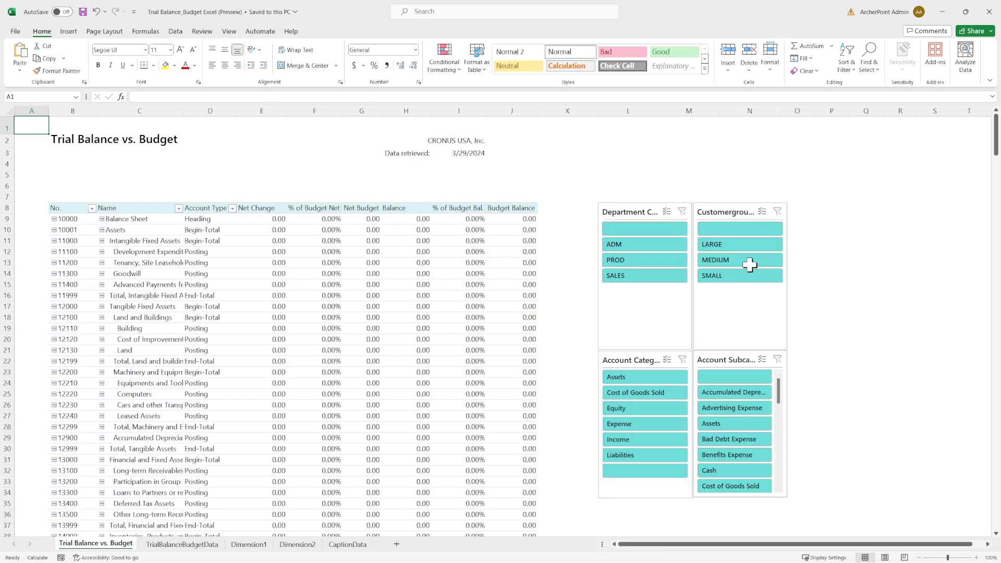
Filter the Account Category slicer to Equity, then clear the filter and select cell B9.
{"action": "left_click", "coordinate": [753, 249], "text": "ctrl"}
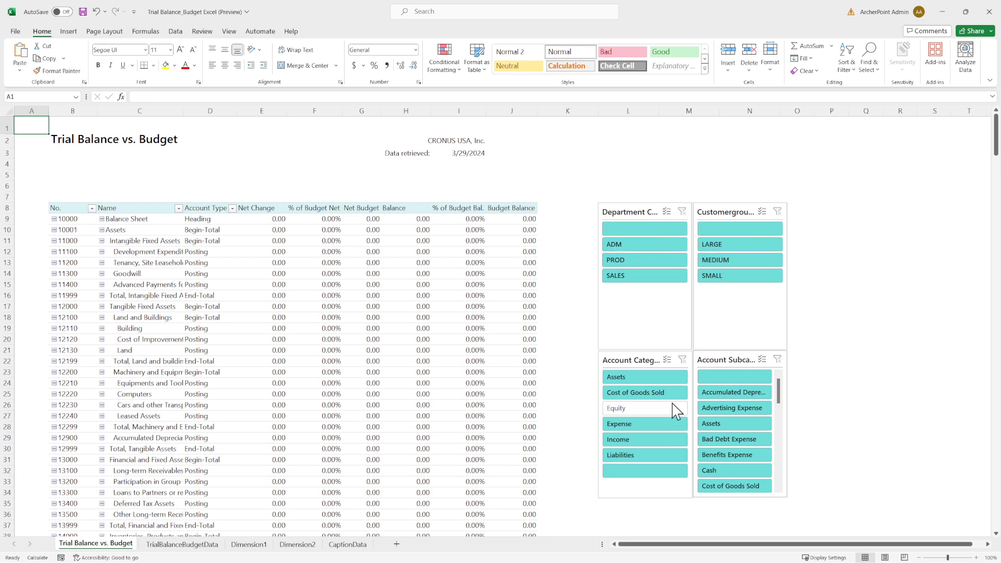
{"action": "left_click", "coordinate": [620, 410]}
{"action": "left_click", "coordinate": [686, 409], "text": "ctrl"}
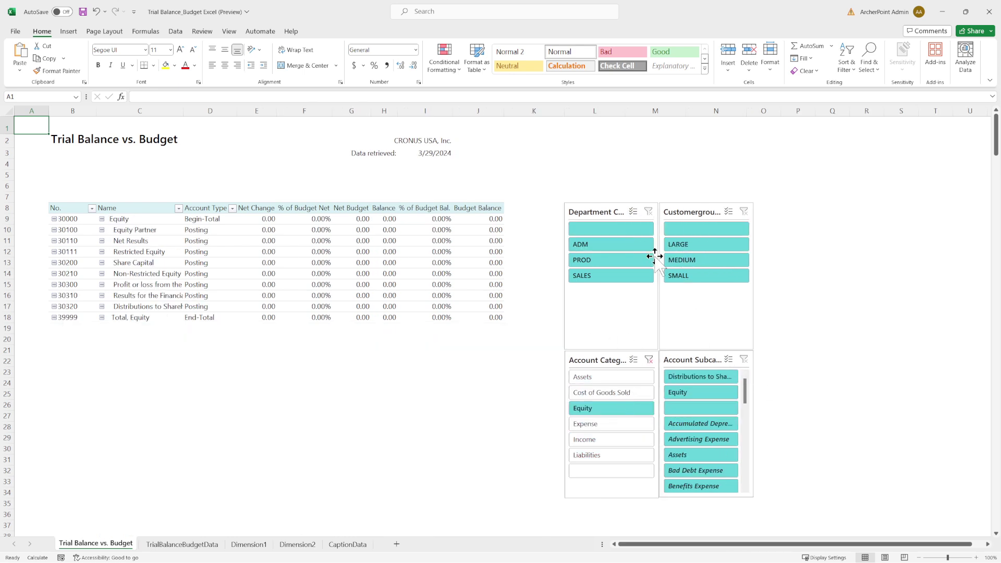
{"action": "left_click", "coordinate": [620, 411], "text": "ctrl"}
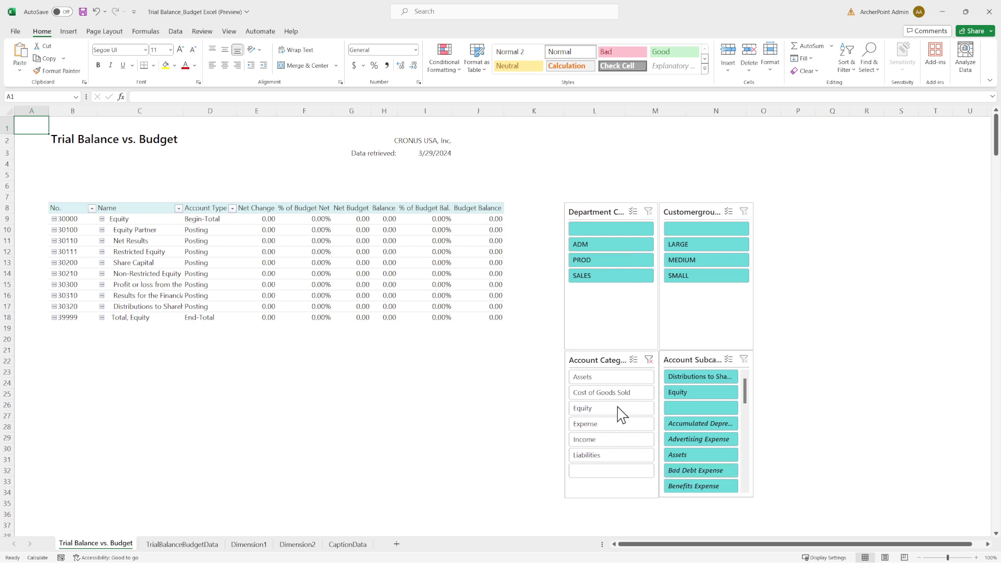
{"action": "left_click", "coordinate": [621, 415], "text": "ctrl"}
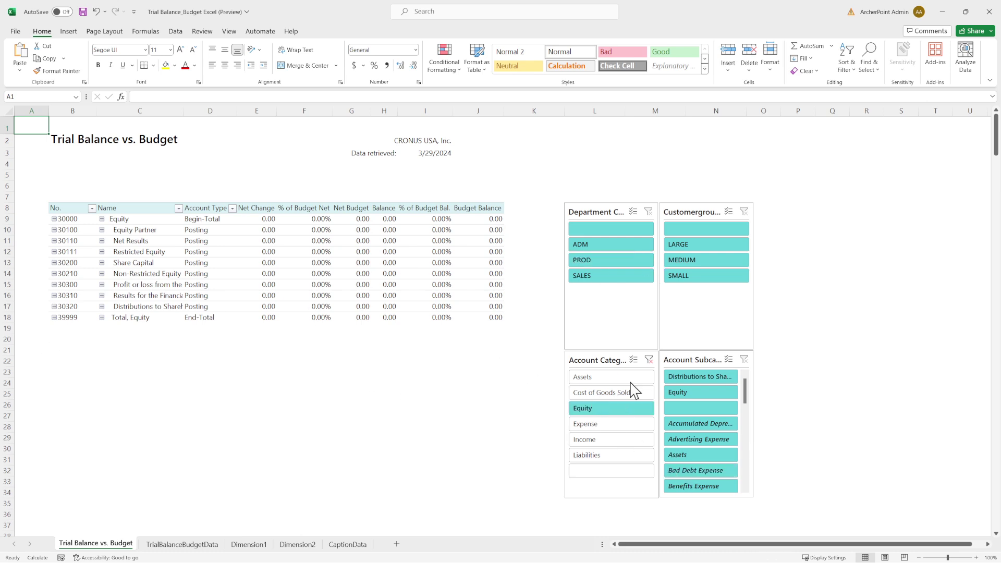
{"action": "left_click", "coordinate": [649, 359]}
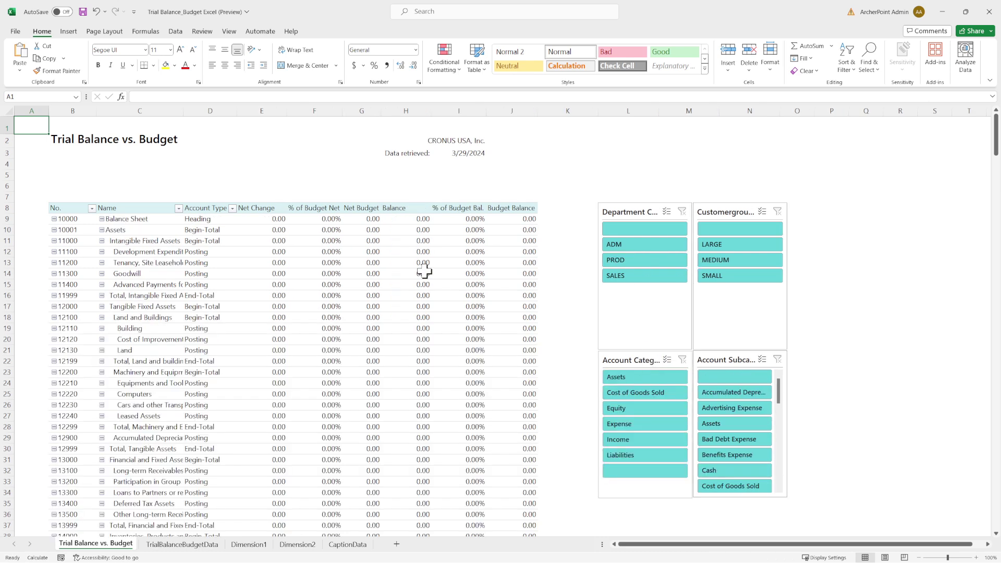
{"action": "left_click", "coordinate": [58, 221]}
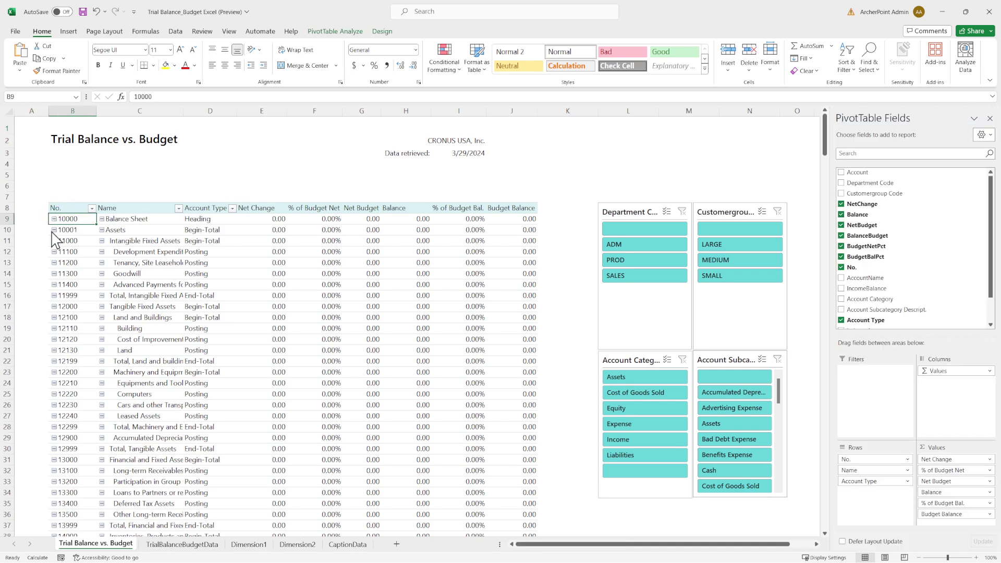
{"action": "scroll", "coordinate": [69, 311], "scroll_direction": "down", "scroll_amount": 8}
{"action": "scroll", "coordinate": [69, 311], "scroll_direction": "down", "scroll_amount": 9}
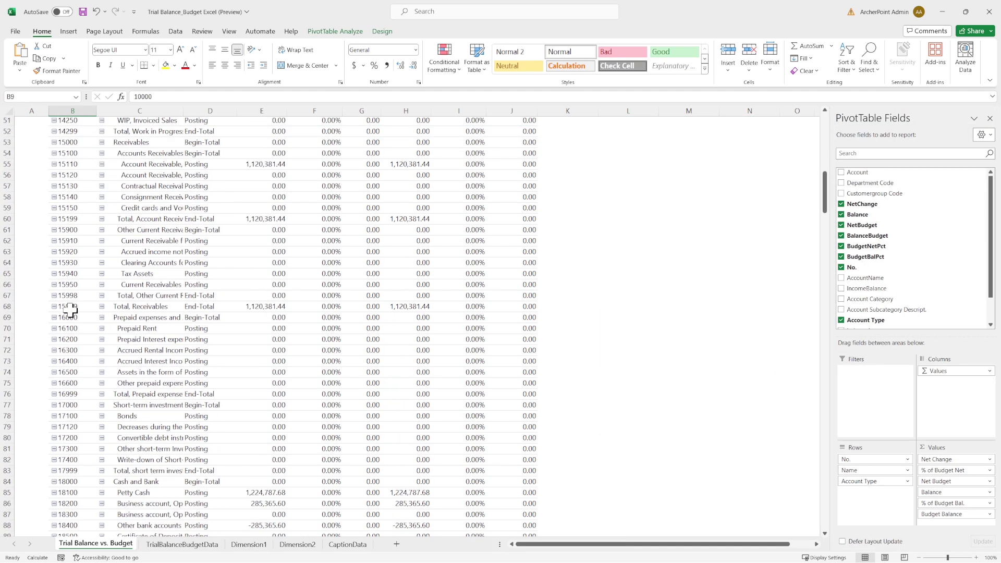
{"action": "scroll", "coordinate": [70, 313], "scroll_direction": "up", "scroll_amount": 17}
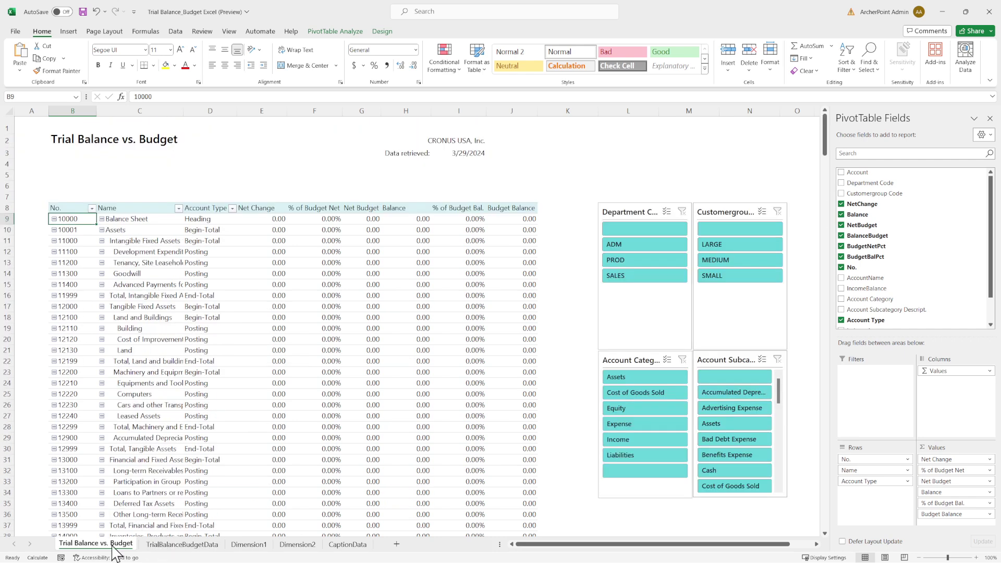
{"action": "left_click", "coordinate": [166, 546]}
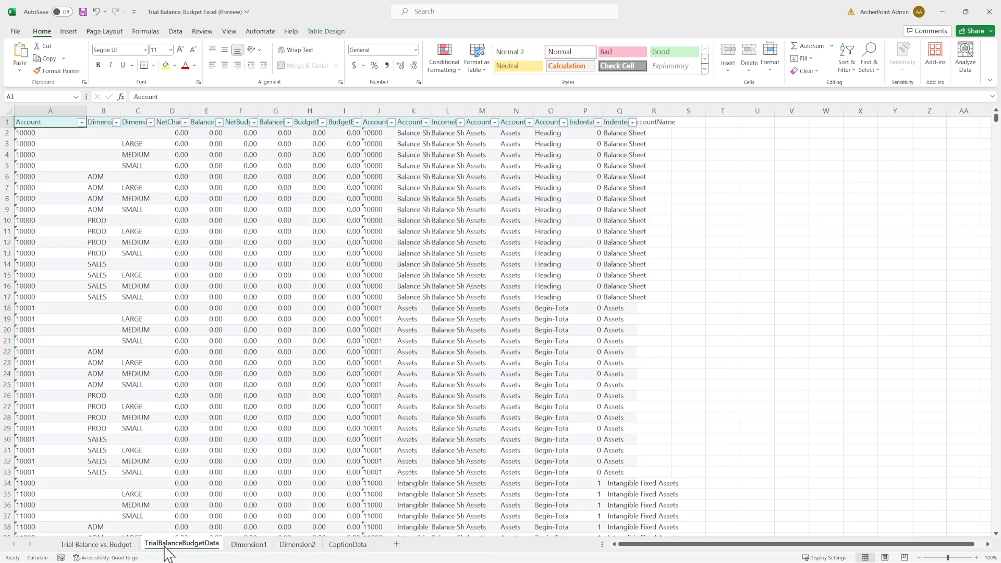
{"action": "left_click", "coordinate": [116, 546]}
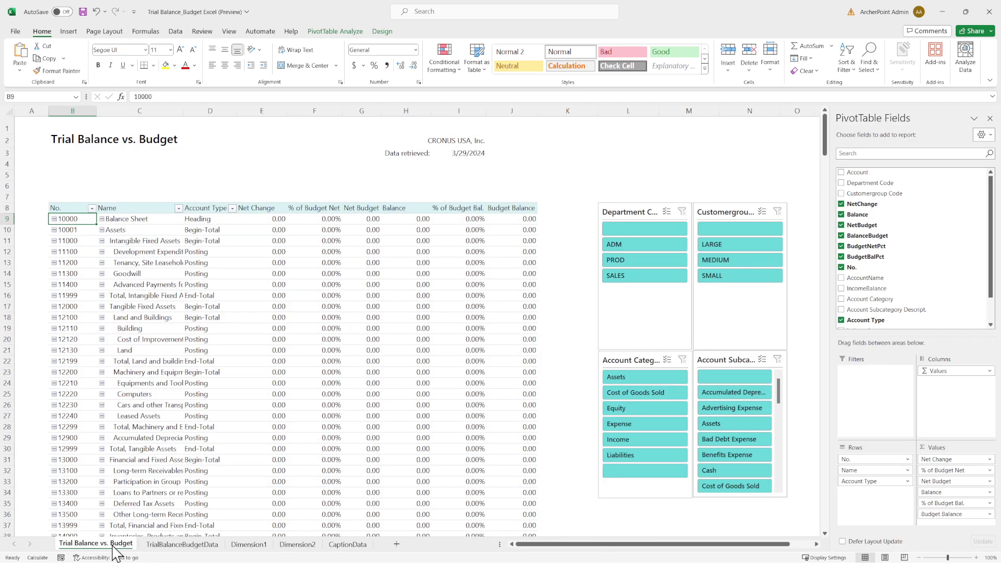
{"action": "left_click", "coordinate": [255, 544]}
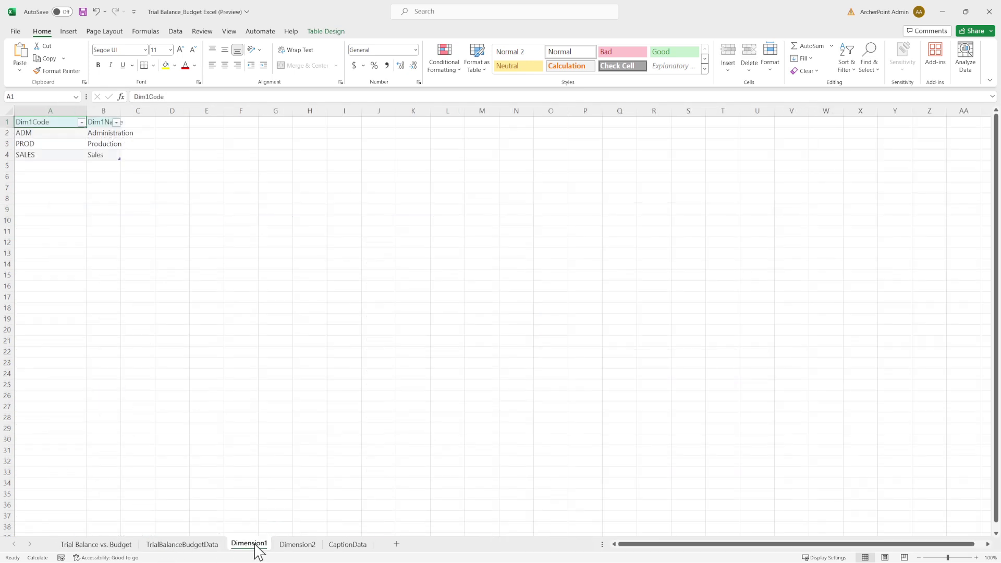
{"action": "left_click", "coordinate": [305, 546]}
{"action": "left_click", "coordinate": [348, 545]}
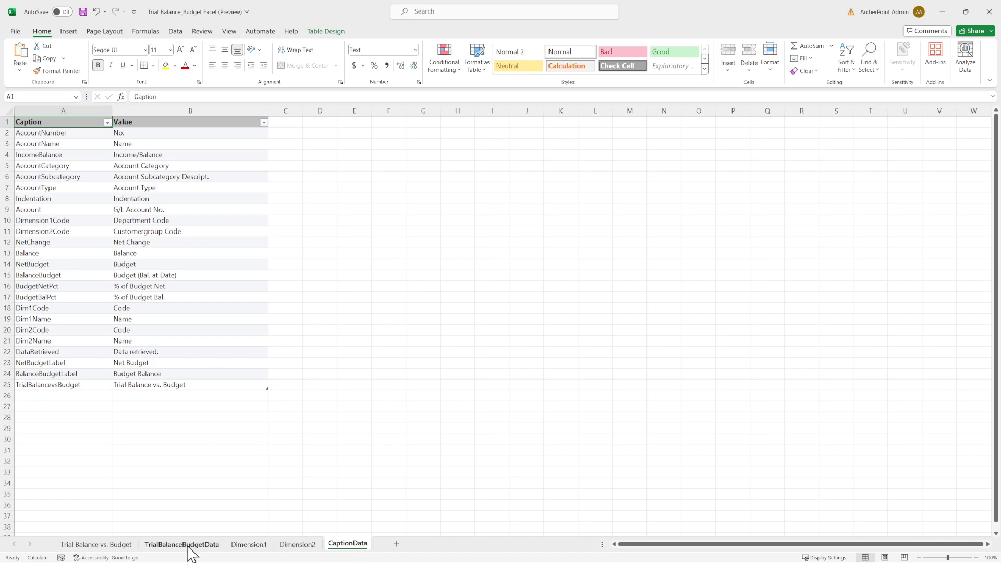
{"action": "left_click", "coordinate": [292, 547]}
{"action": "left_click", "coordinate": [258, 547]}
{"action": "left_click", "coordinate": [191, 547]}
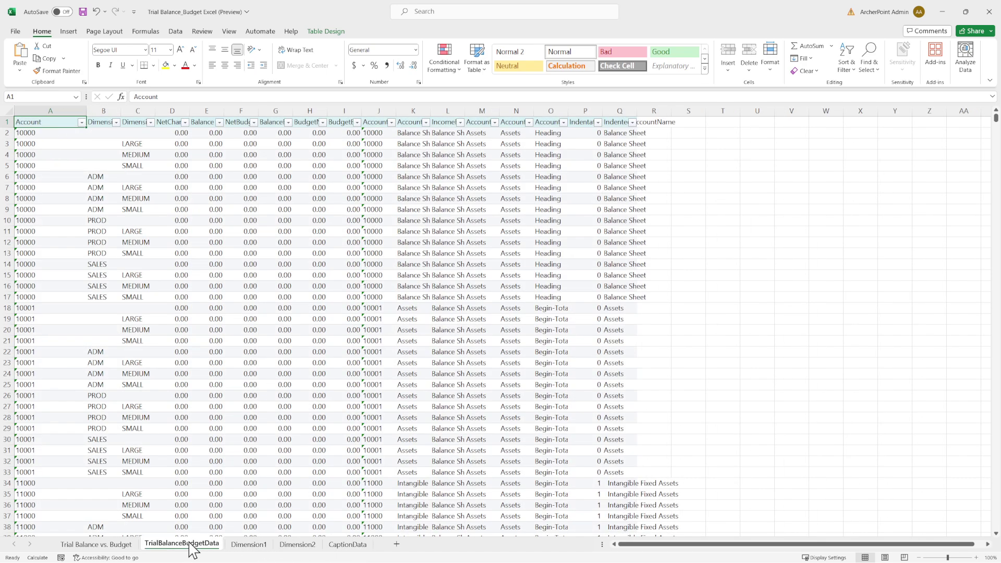
{"action": "left_click", "coordinate": [122, 546]}
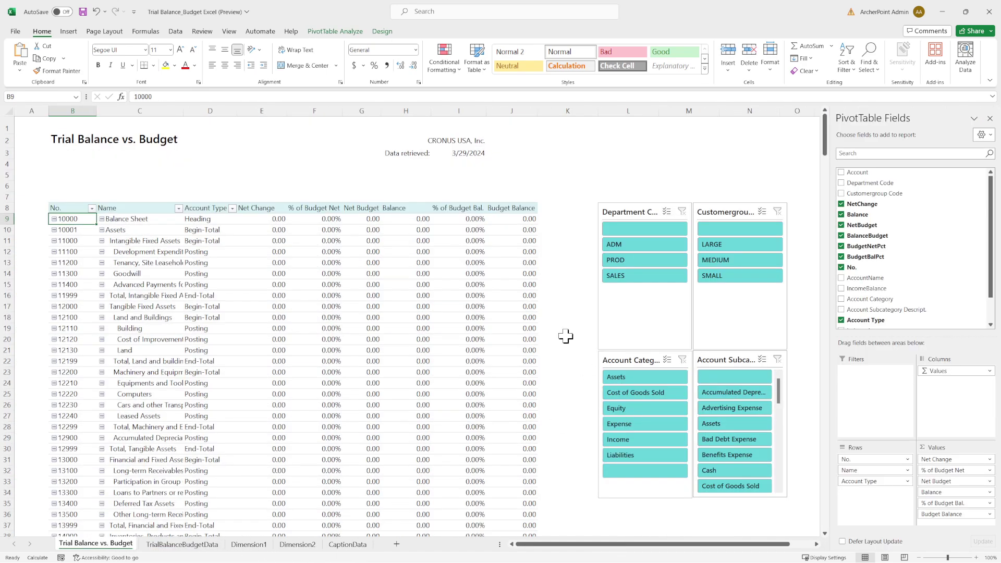
{"action": "mouse_move", "coordinate": [350, 285]}
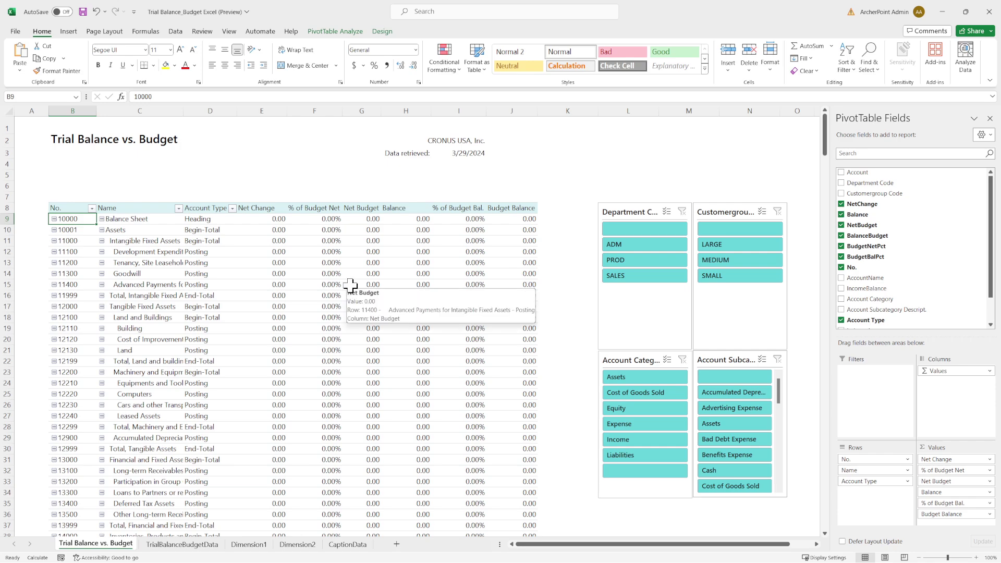
{"action": "scroll", "coordinate": [464, 310], "scroll_direction": "down", "scroll_amount": 9}
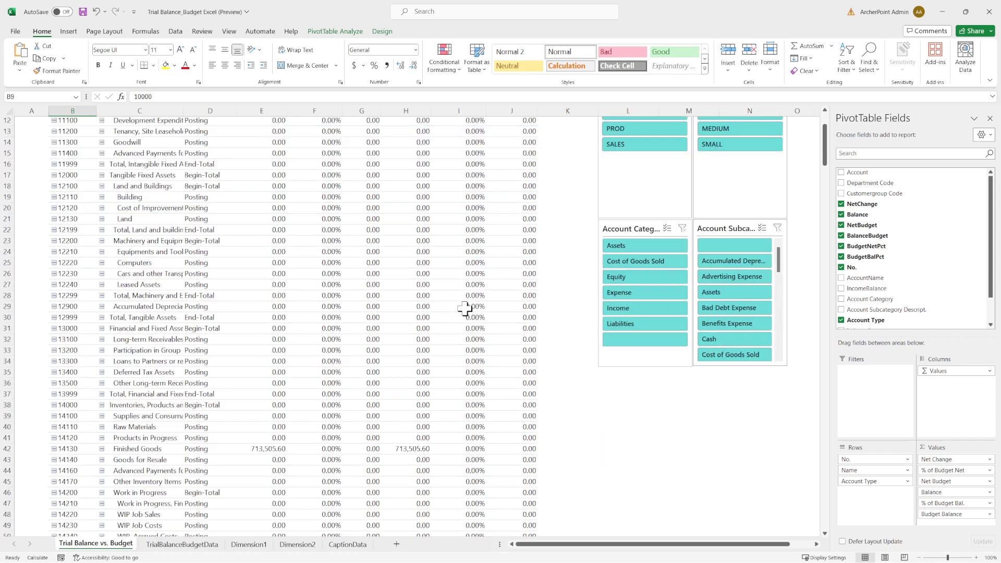
{"action": "scroll", "coordinate": [465, 309], "scroll_direction": "down", "scroll_amount": 18}
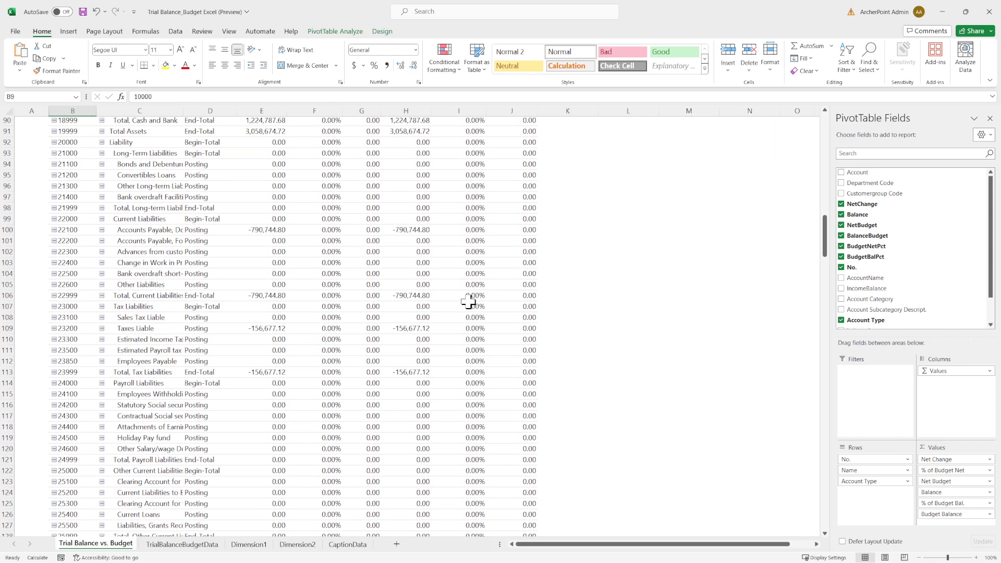
{"action": "scroll", "coordinate": [468, 302], "scroll_direction": "down", "scroll_amount": 15}
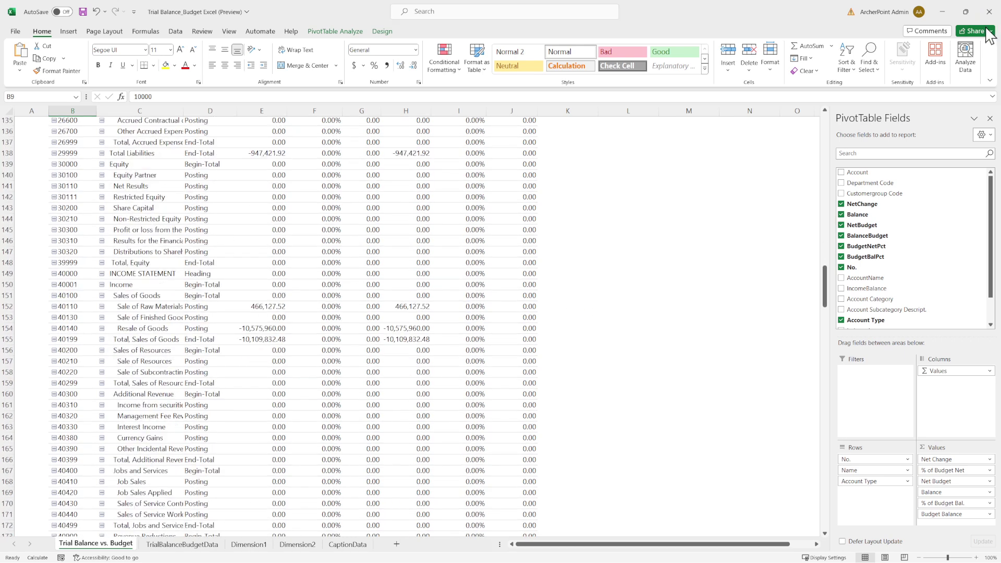
{"action": "left_click", "coordinate": [988, 20]}
Close Excel without saving, then download the Trial Balance Excel (Preview) report.
{"action": "left_click", "coordinate": [511, 302]}
{"action": "left_click", "coordinate": [683, 221]}
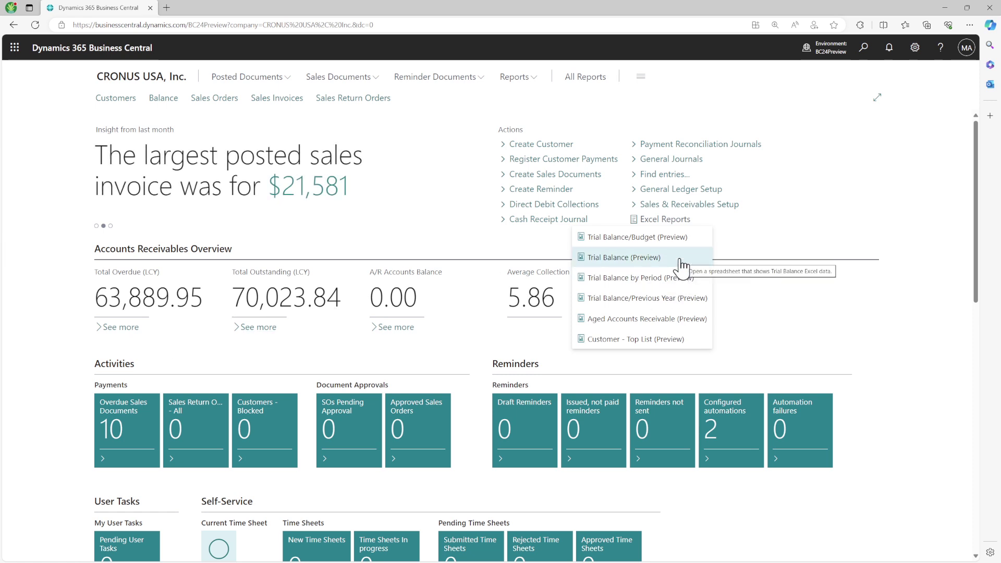
{"action": "left_click", "coordinate": [679, 260]}
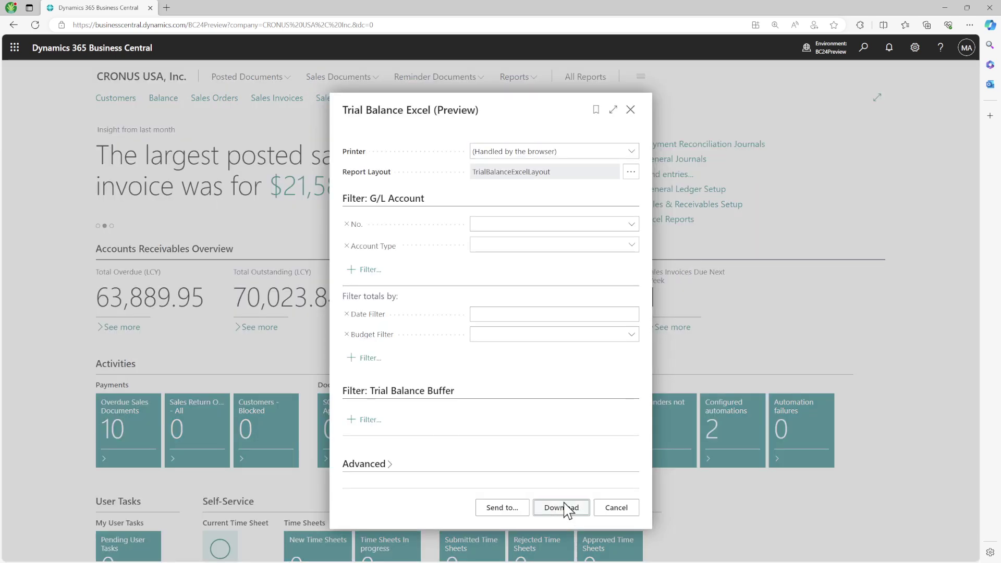
{"action": "left_click", "coordinate": [563, 506]}
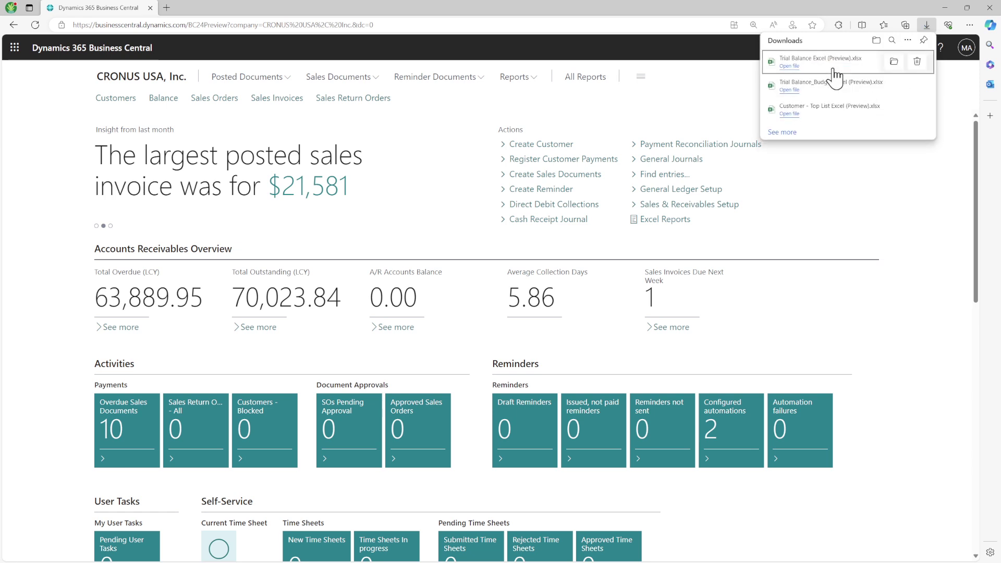
Open Trial Balance Excel (Preview).xlsx from downloads, maximized with editing enabled.
{"action": "left_click", "coordinate": [834, 71]}
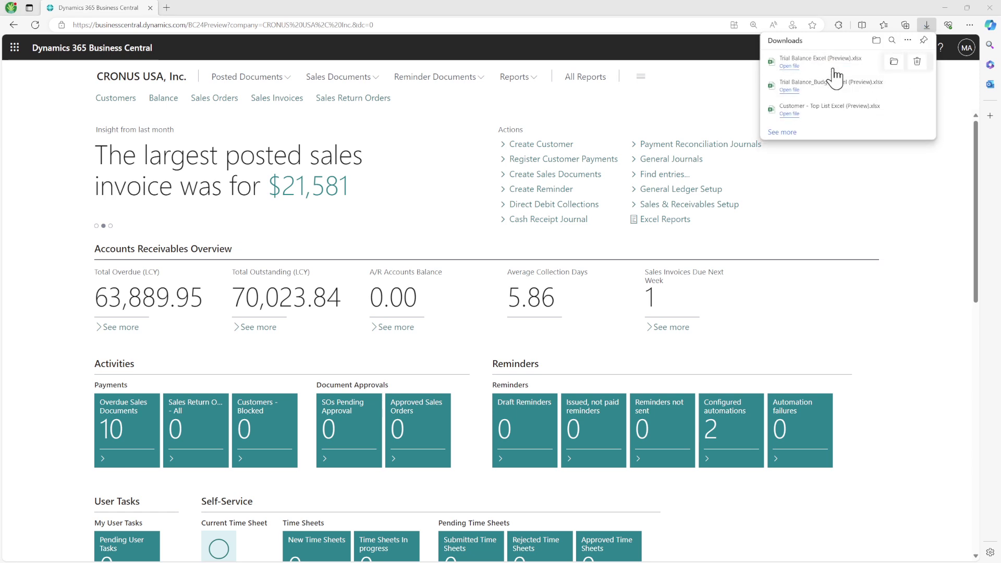
{"action": "left_click", "coordinate": [791, 66]}
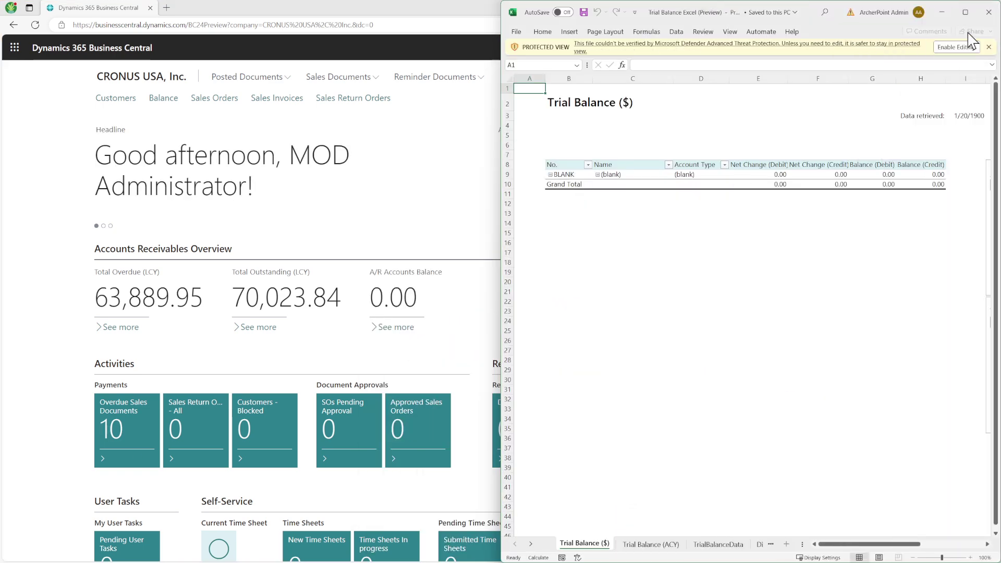
{"action": "left_click", "coordinate": [965, 12]}
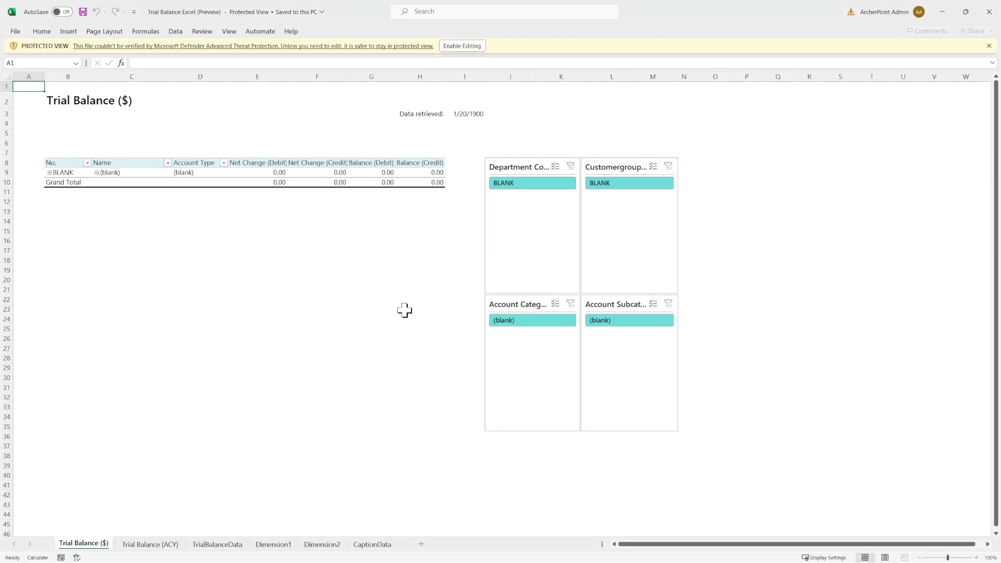
{"action": "left_click", "coordinate": [469, 45]}
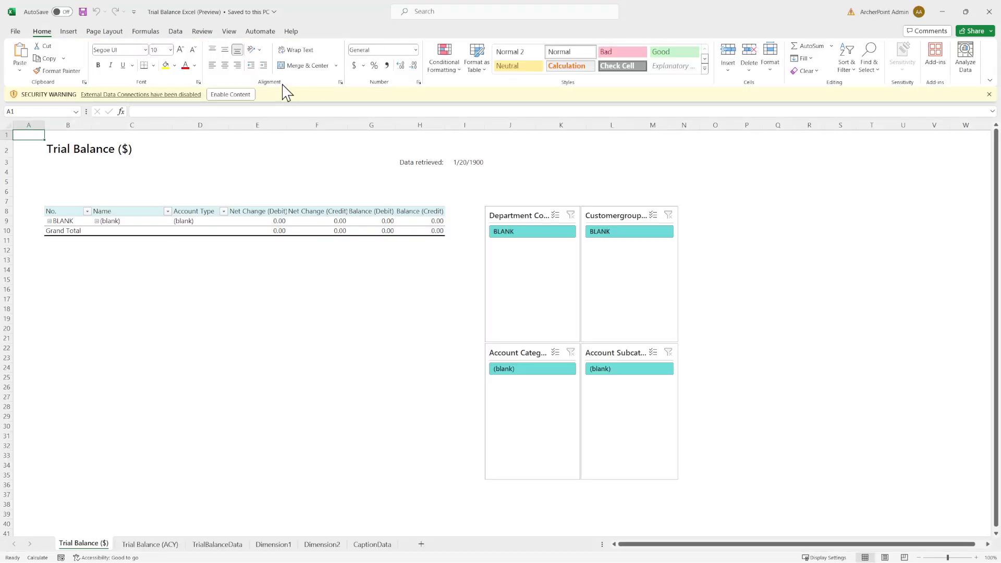
Enable the data connections, then view the Trial Balance (ACY) and TrialBalanceData sheets.
{"action": "left_click", "coordinate": [242, 95]}
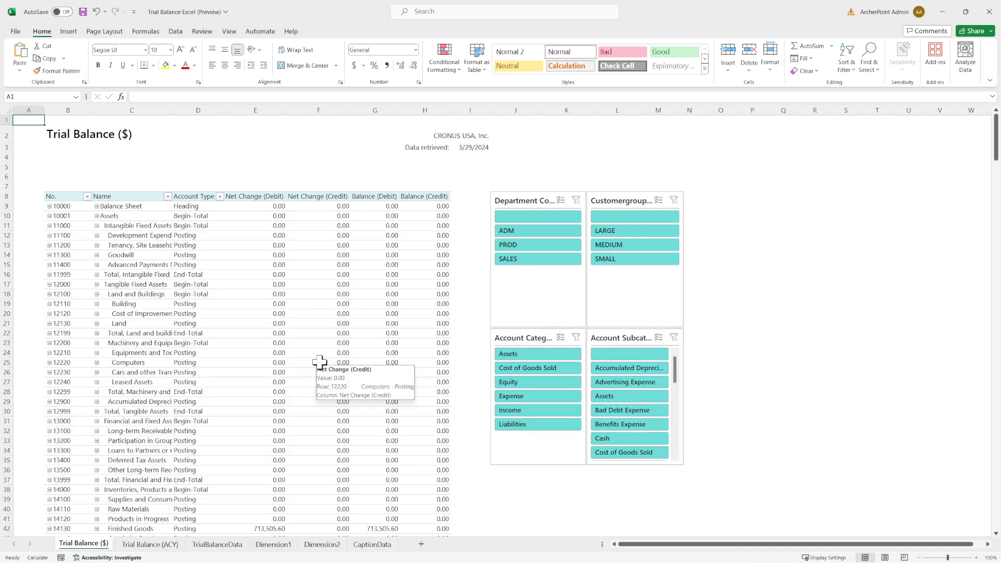
{"action": "left_click", "coordinate": [149, 545]}
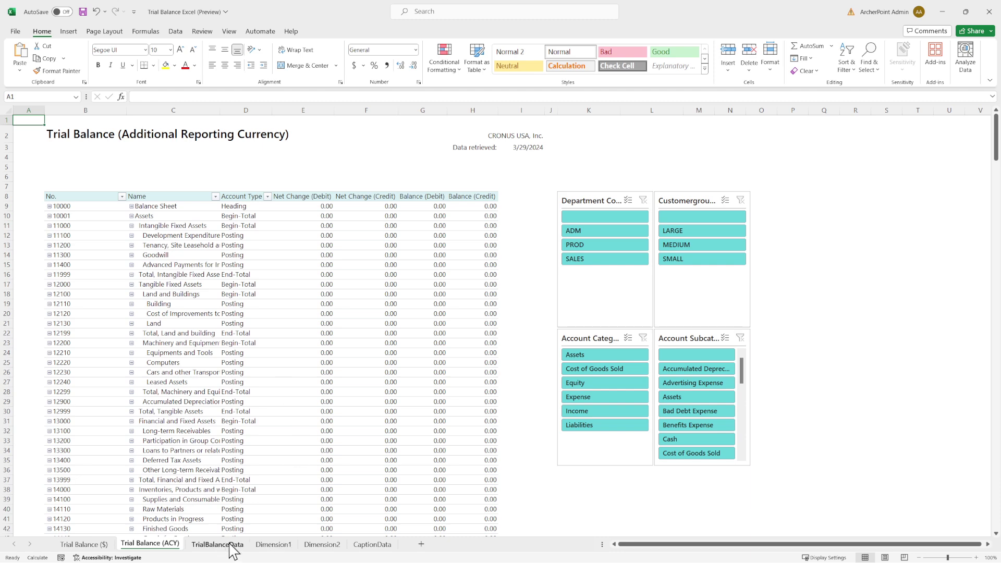
{"action": "left_click", "coordinate": [217, 543]}
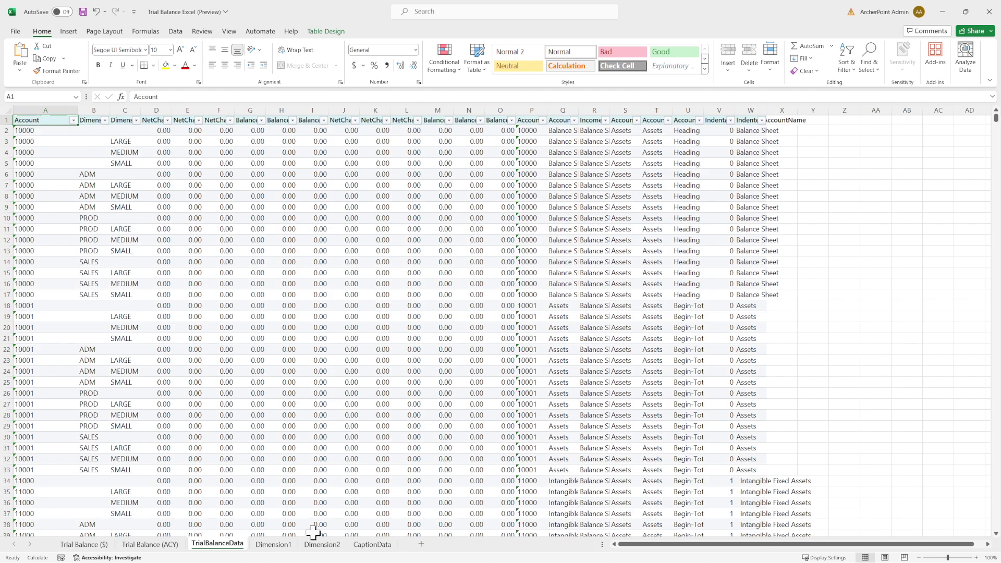
Review the Dimension1, Dimension2 and CaptionData sheets, then return to Trial Balance (ACY).
{"action": "left_click", "coordinate": [292, 545]}
{"action": "left_click", "coordinate": [319, 545]}
{"action": "left_click", "coordinate": [357, 544]}
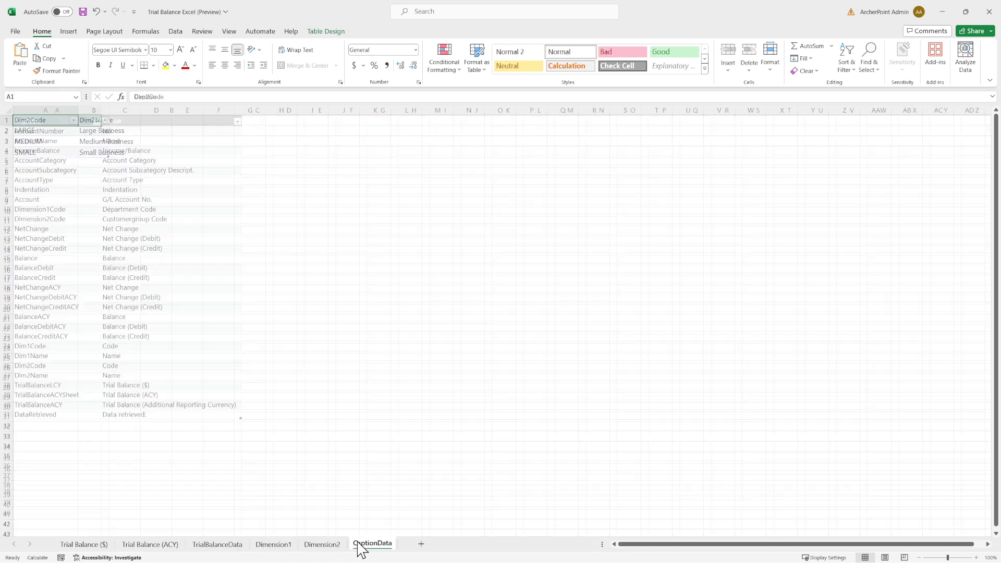
{"action": "left_click", "coordinate": [149, 544]}
Collapse account 10000 in the Trial Balance (ACY) pivot table.
{"action": "left_click", "coordinate": [218, 336]}
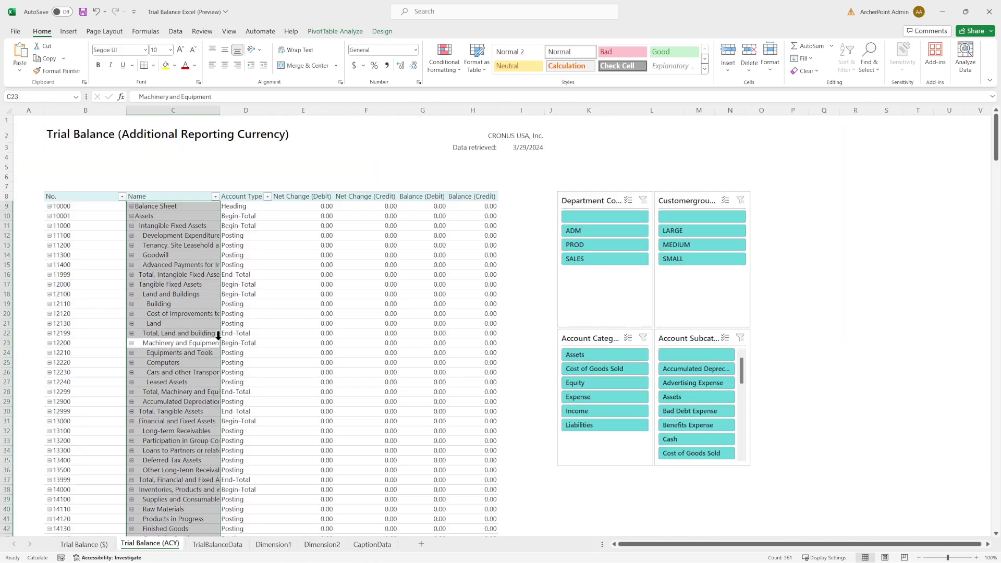
{"action": "left_click", "coordinate": [263, 336]}
{"action": "left_click", "coordinate": [419, 304]}
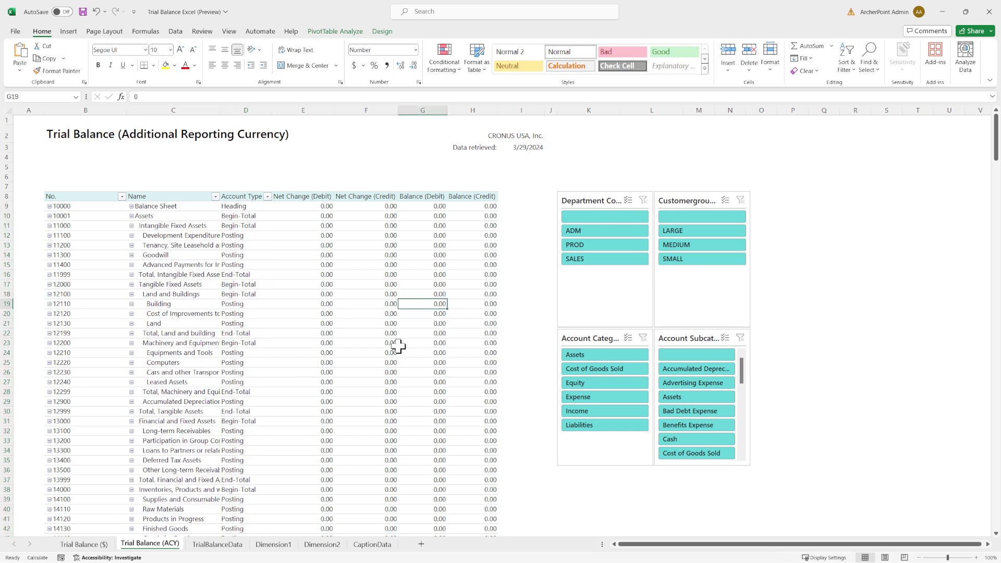
{"action": "left_click", "coordinate": [49, 207]}
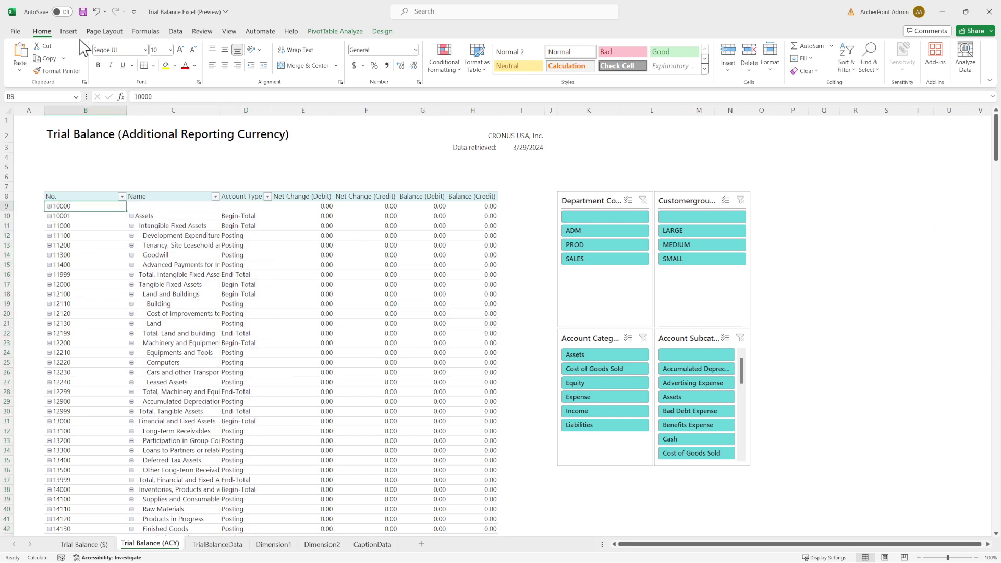
Browse the View, PivotTable Analyze and Design ribbon commands.
{"action": "left_click", "coordinate": [230, 34]}
{"action": "left_click", "coordinate": [326, 31]}
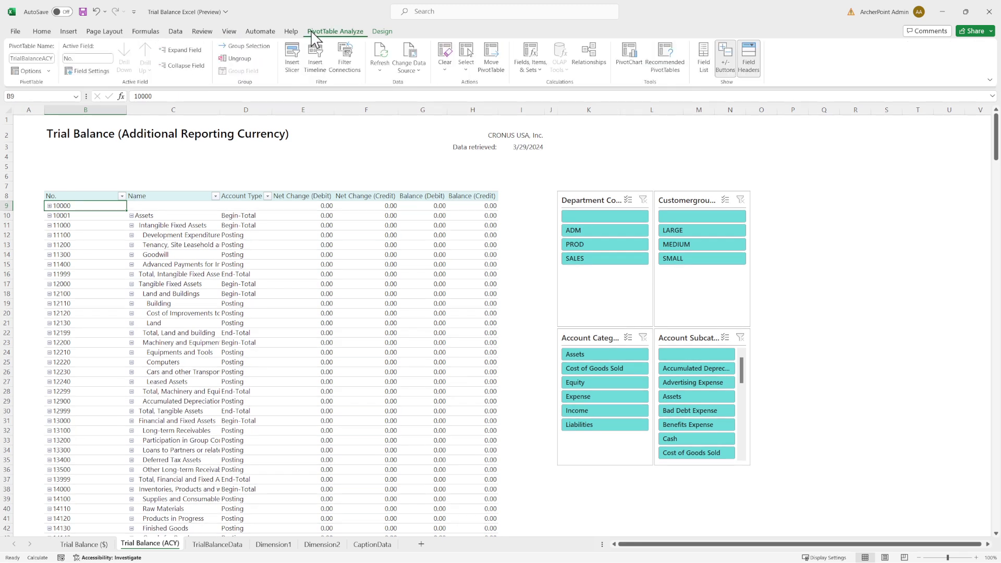
{"action": "left_click", "coordinate": [383, 32]}
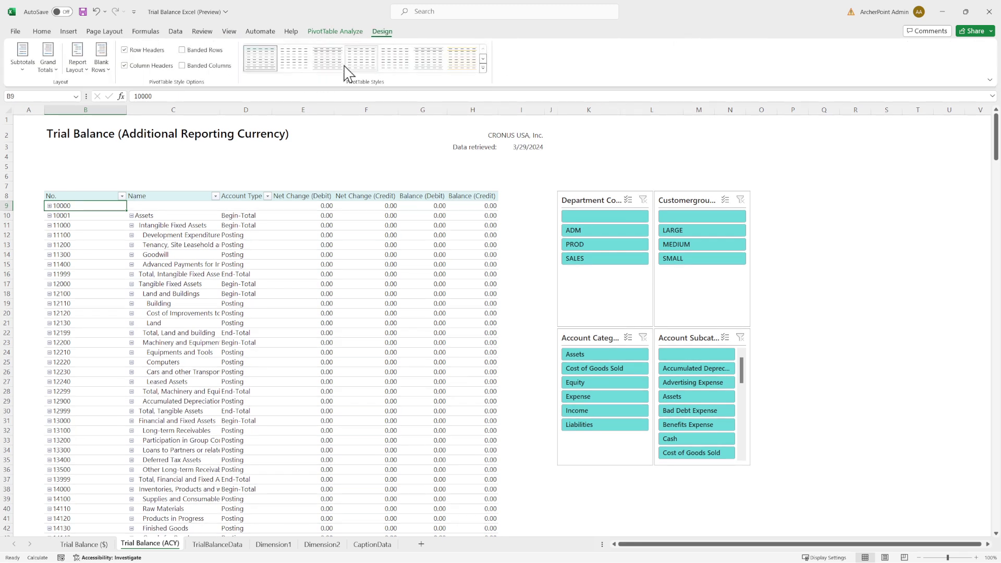
{"action": "scroll", "coordinate": [139, 367], "scroll_direction": "down", "scroll_amount": 8}
{"action": "scroll", "coordinate": [138, 367], "scroll_direction": "up", "scroll_amount": 8}
Check the Trial Balance ($) and TrialBalanceData sheets, then bring Business Central to the front.
{"action": "left_click", "coordinate": [68, 545]}
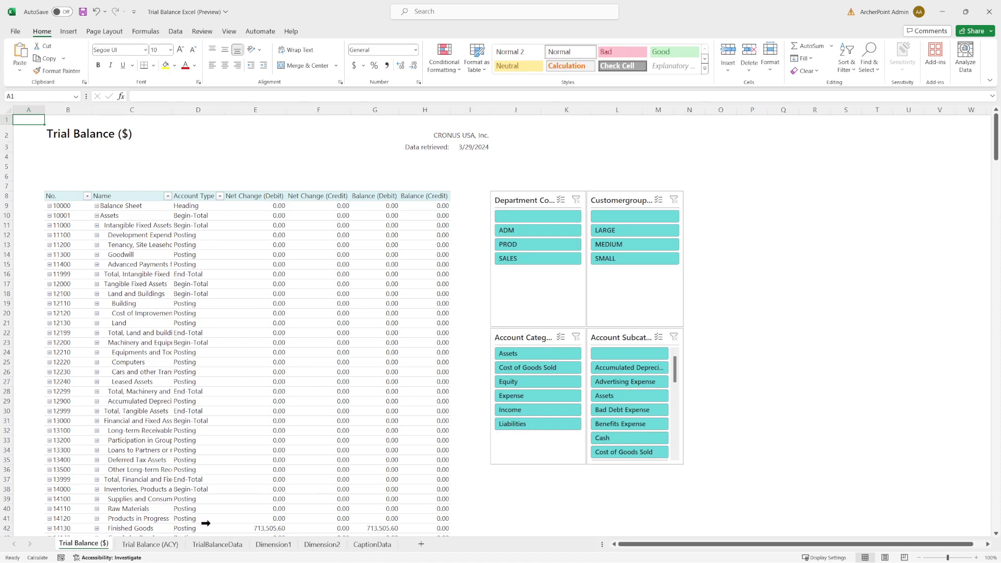
{"action": "left_click", "coordinate": [226, 544]}
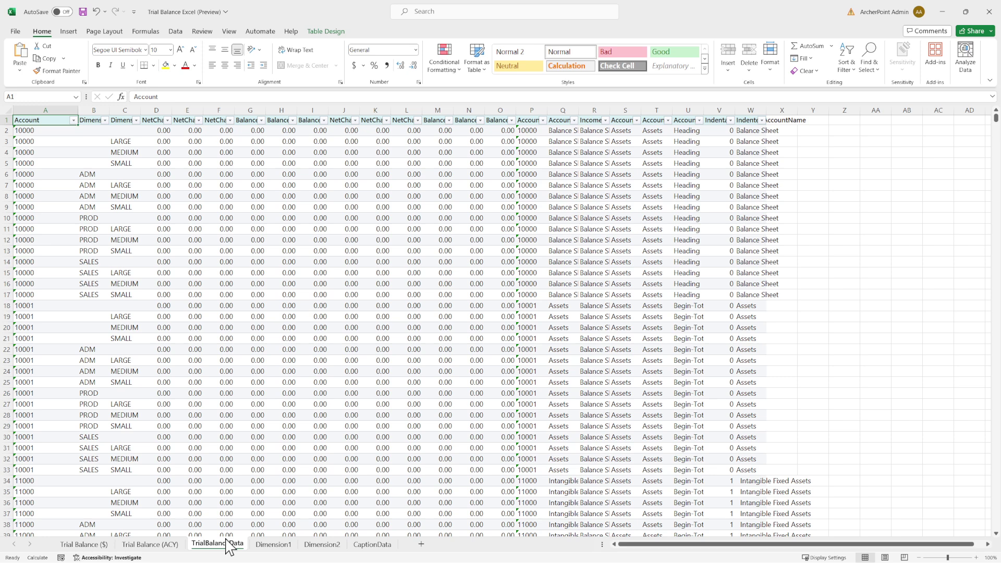
{"action": "left_click", "coordinate": [83, 545]}
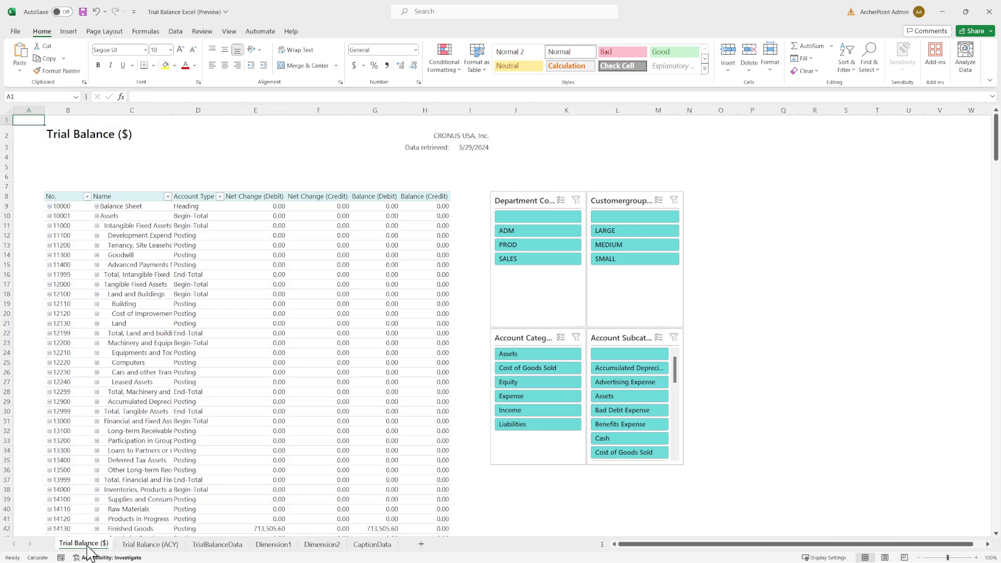
{"action": "left_click", "coordinate": [970, 16]}
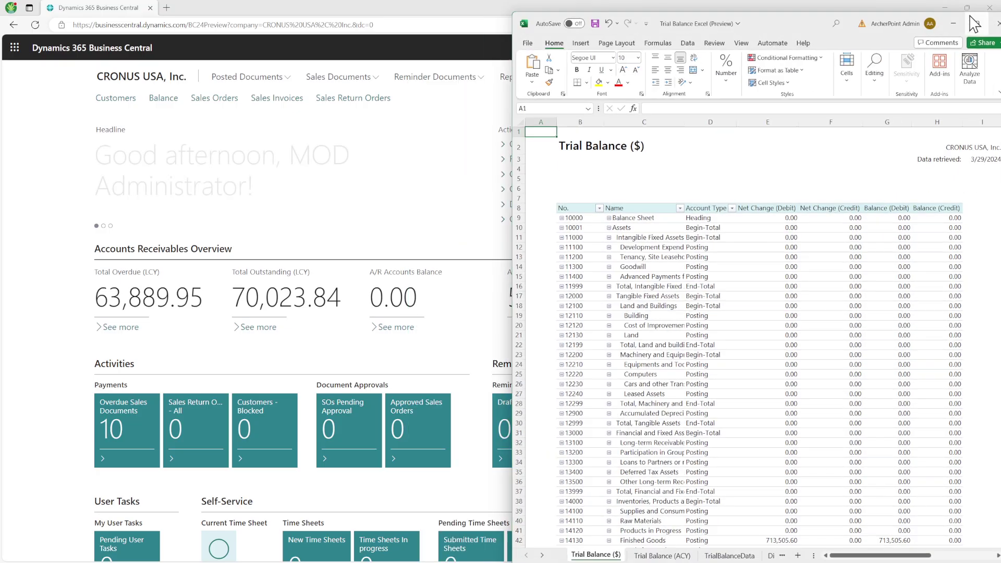
{"action": "left_click", "coordinate": [443, 268]}
Download the Customer - Top List (Preview) Excel report and open the workbook.
{"action": "left_click", "coordinate": [689, 220]}
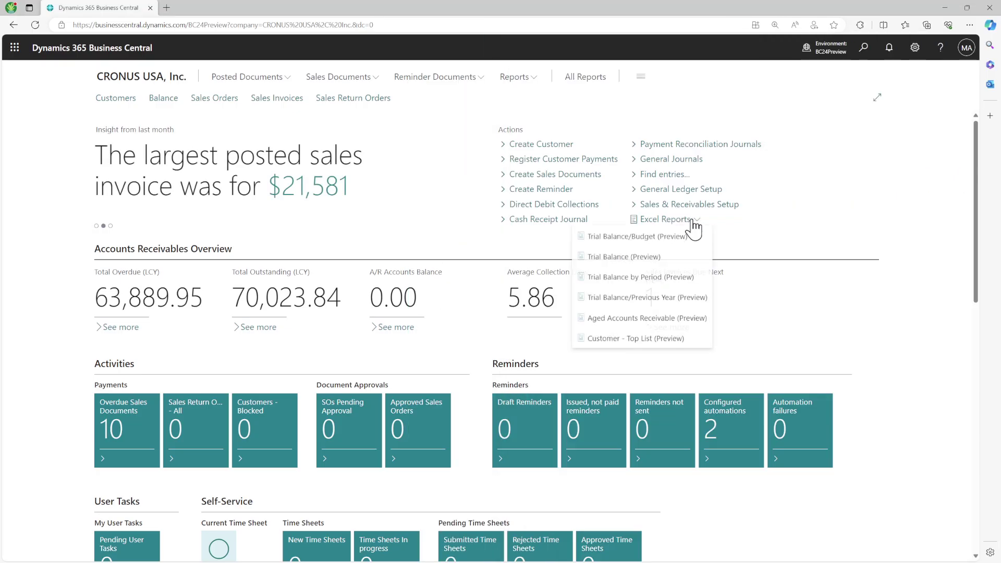
{"action": "left_click", "coordinate": [658, 339]}
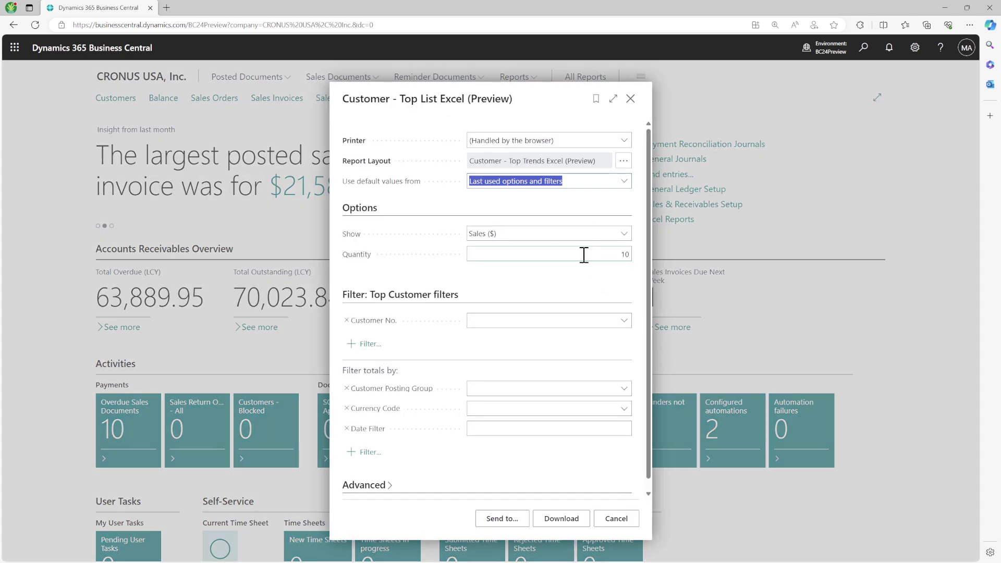
{"action": "left_click", "coordinate": [583, 253]}
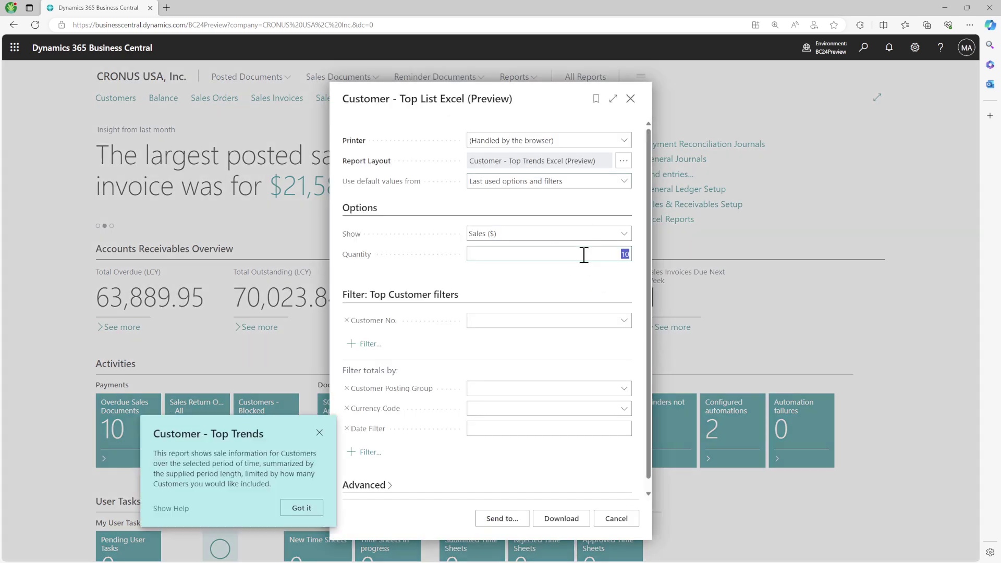
{"action": "left_click", "coordinate": [539, 516]}
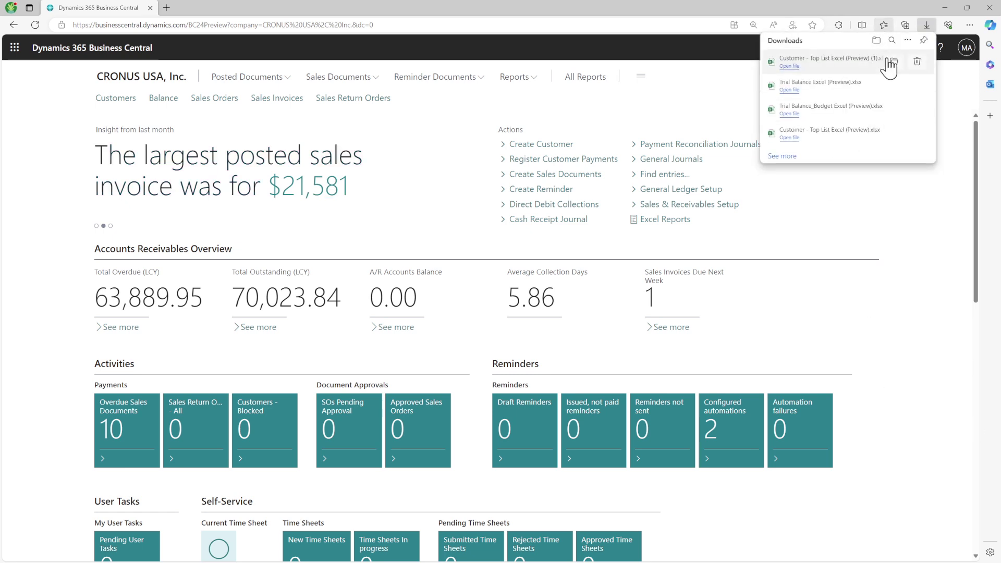
{"action": "left_click", "coordinate": [894, 62]}
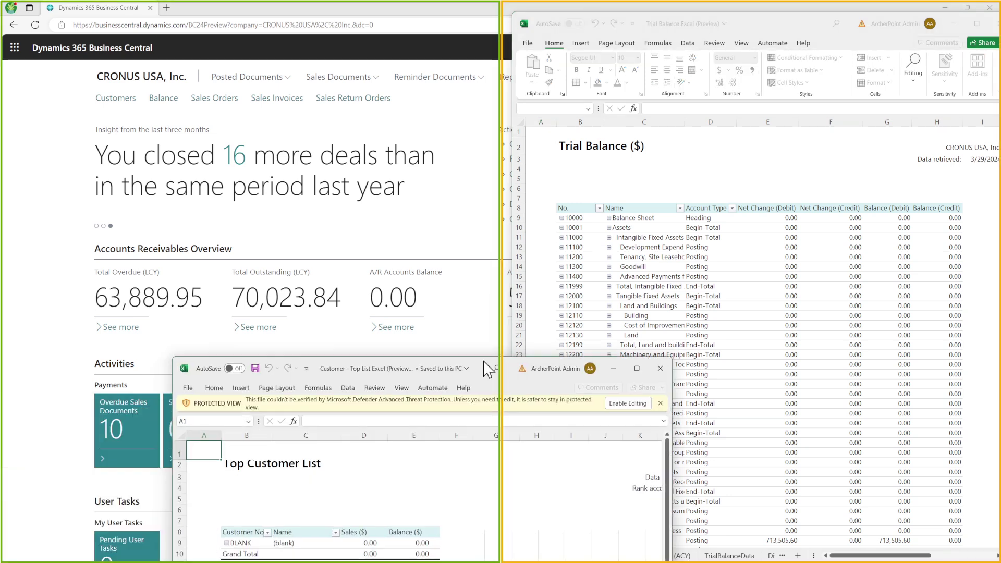
Maximize the Customer - Top List workbook and enable editing and its data connections.
{"action": "left_click", "coordinate": [464, 12]}
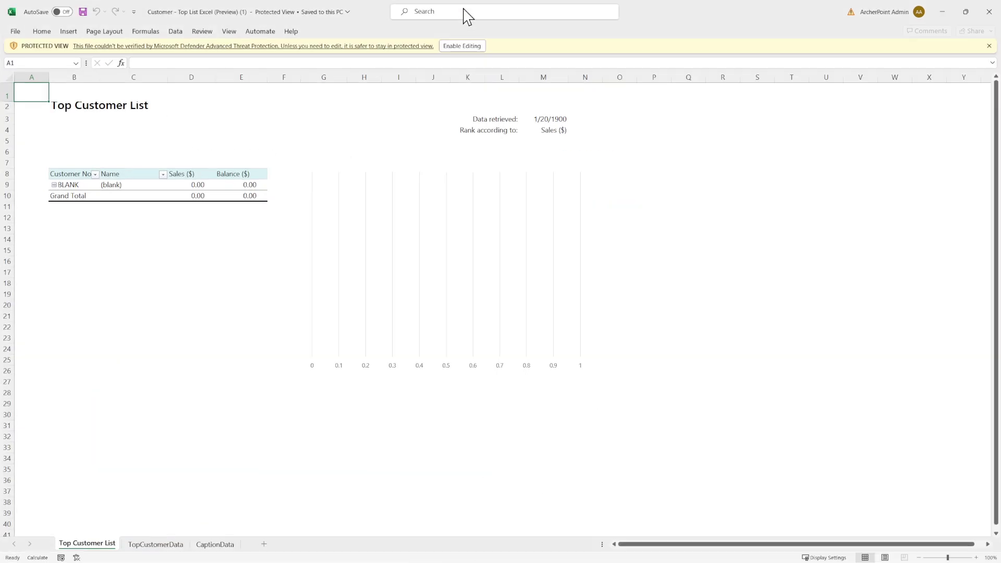
{"action": "left_click", "coordinate": [471, 46]}
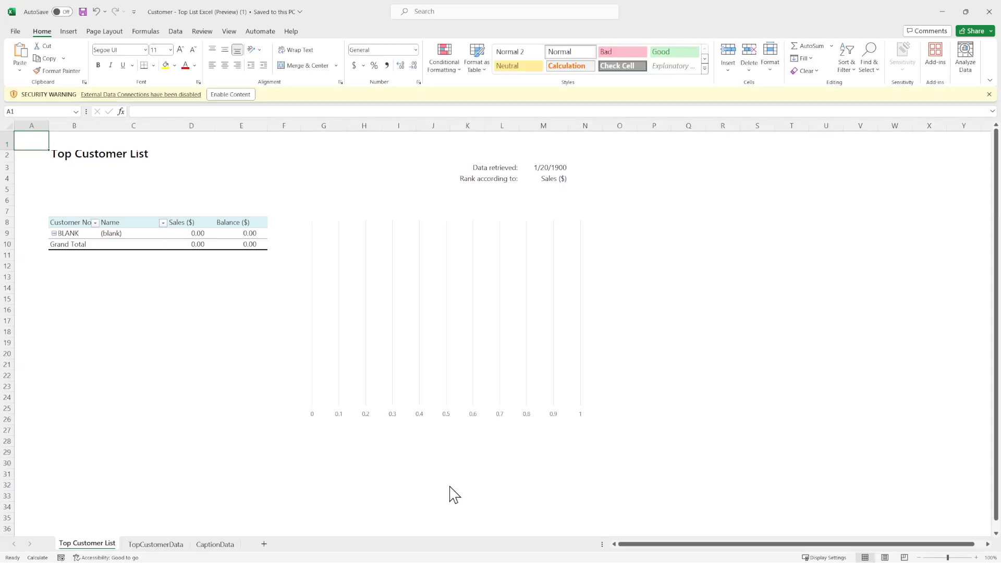
{"action": "left_click", "coordinate": [240, 96]}
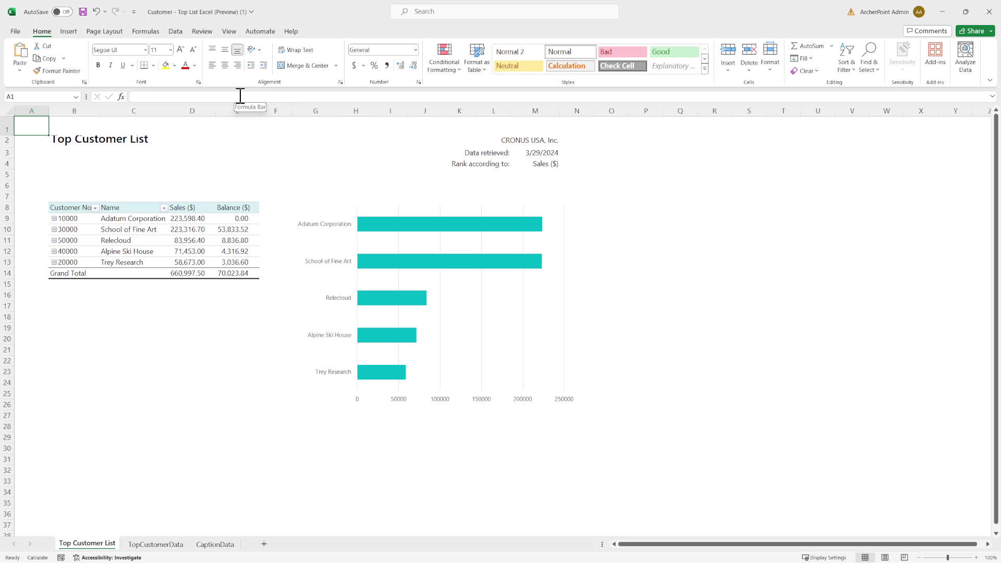
View the TopCustomerData and CaptionData sheets, then close the workbook.
{"action": "left_click", "coordinate": [157, 544]}
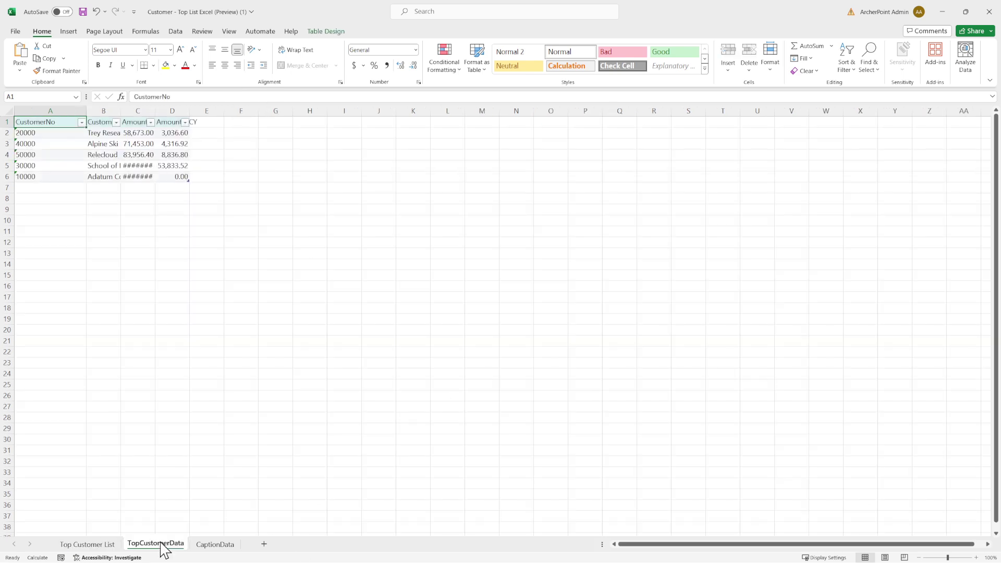
{"action": "left_click", "coordinate": [218, 545]}
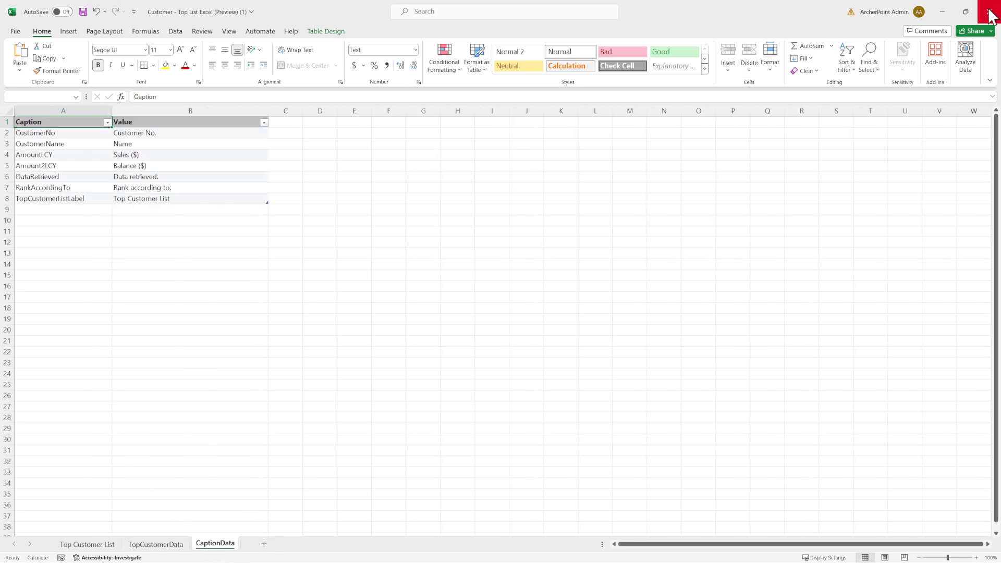
{"action": "left_click", "coordinate": [989, 12]}
Close the Customer - Top List and Trial Balance workbooks choosing Don't Save for both.
{"action": "left_click", "coordinate": [514, 300]}
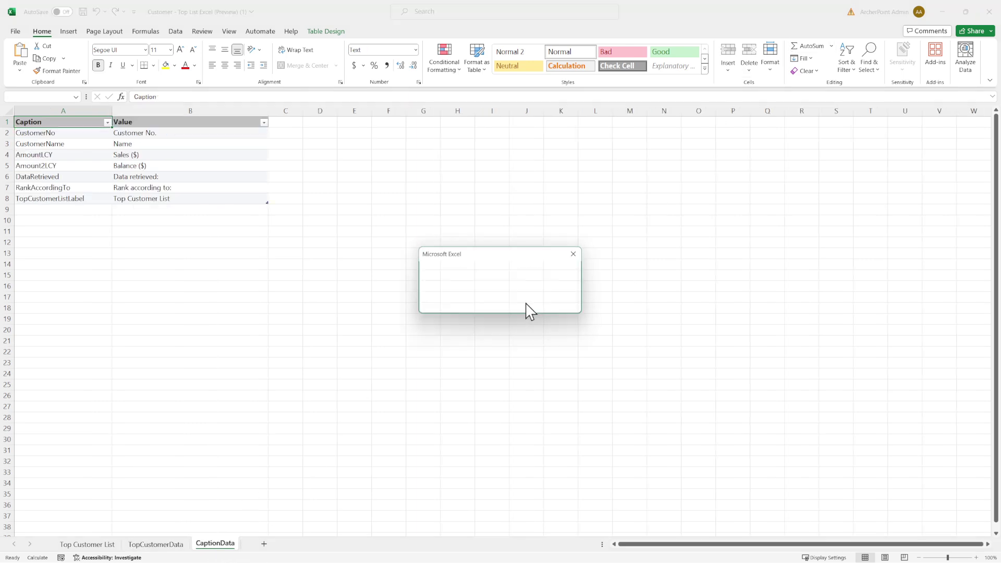
{"action": "left_click", "coordinate": [998, 25]}
{"action": "left_click", "coordinate": [511, 298]}
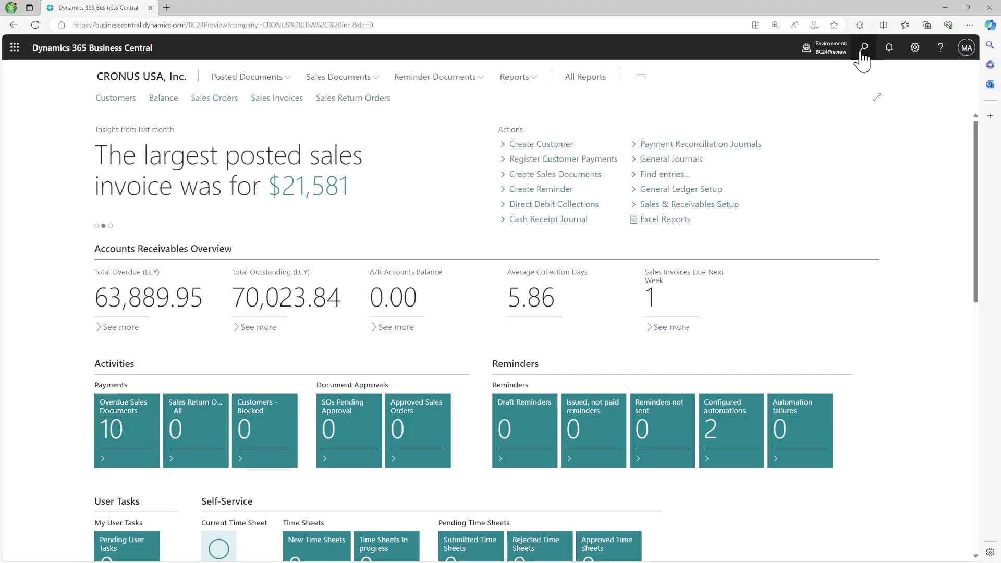
Search 'report layout' to open Report Layouts, then cancel the Add New Layout form.
{"action": "left_click", "coordinate": [863, 48]}
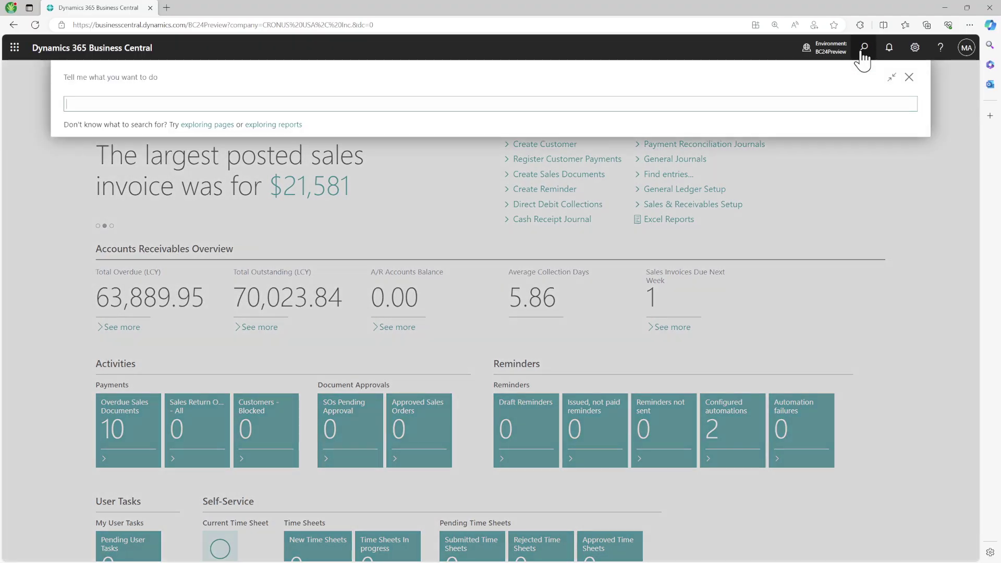
{"action": "type", "text": "report layout"}
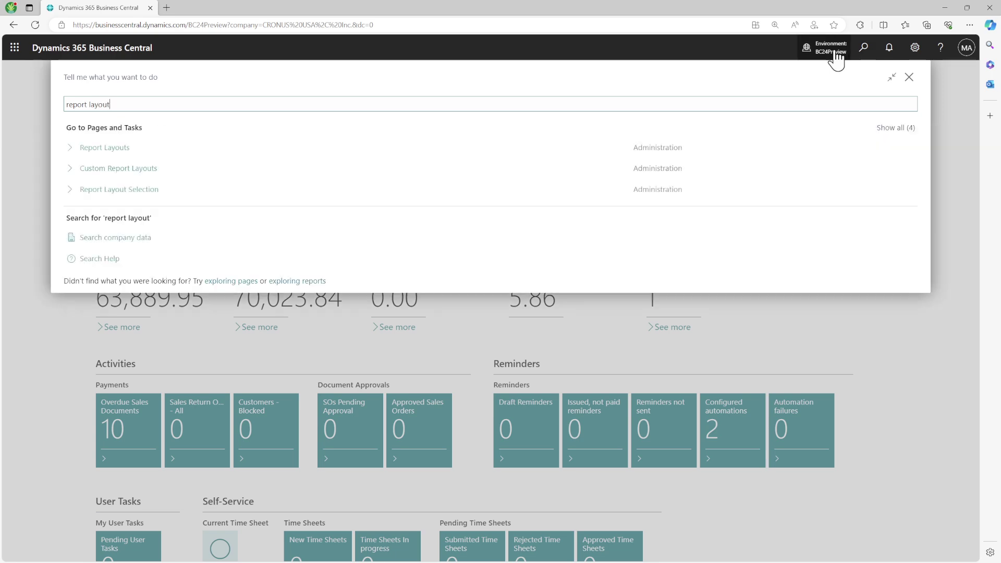
{"action": "left_click", "coordinate": [182, 155]}
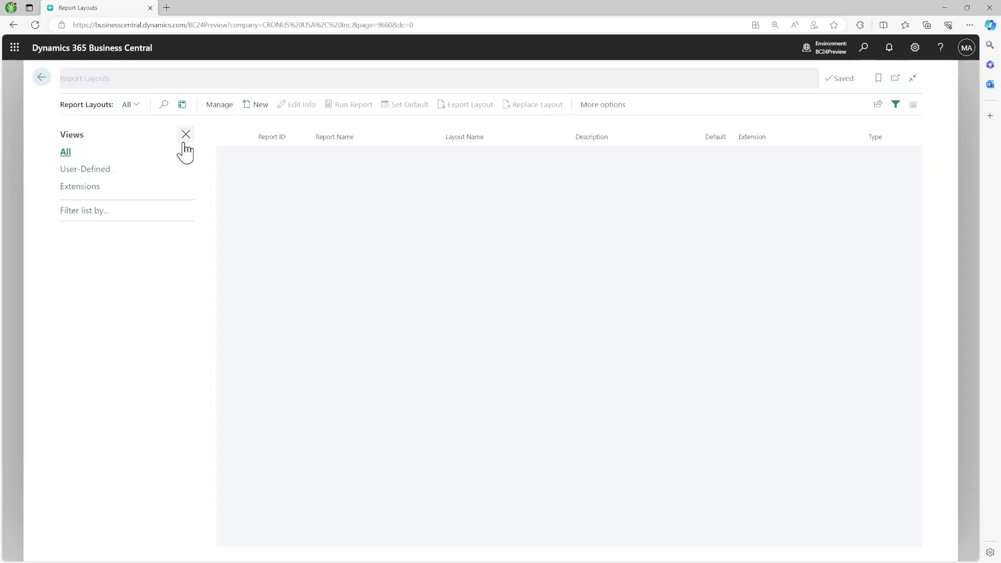
{"action": "left_click", "coordinate": [261, 106]}
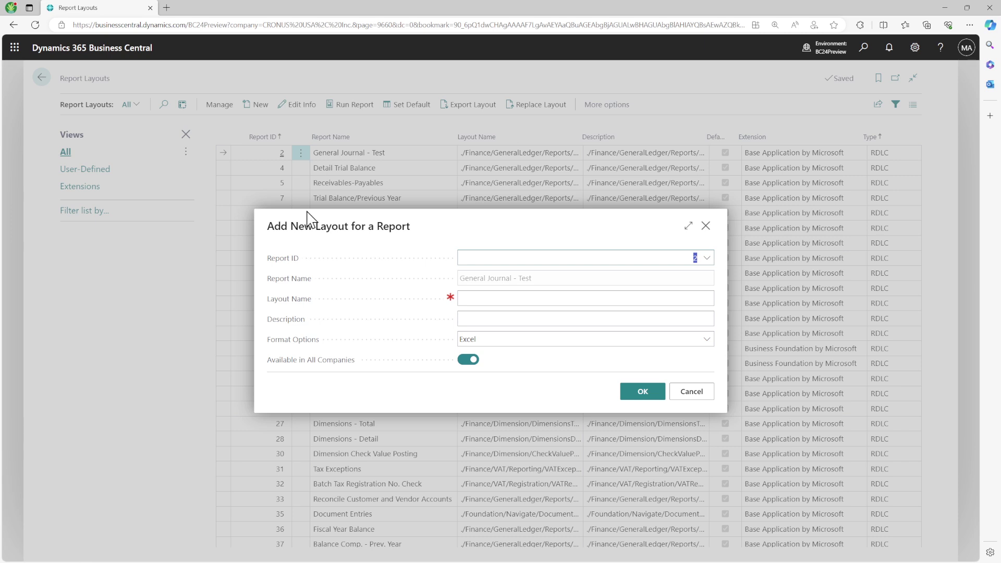
{"action": "left_click", "coordinate": [706, 226]}
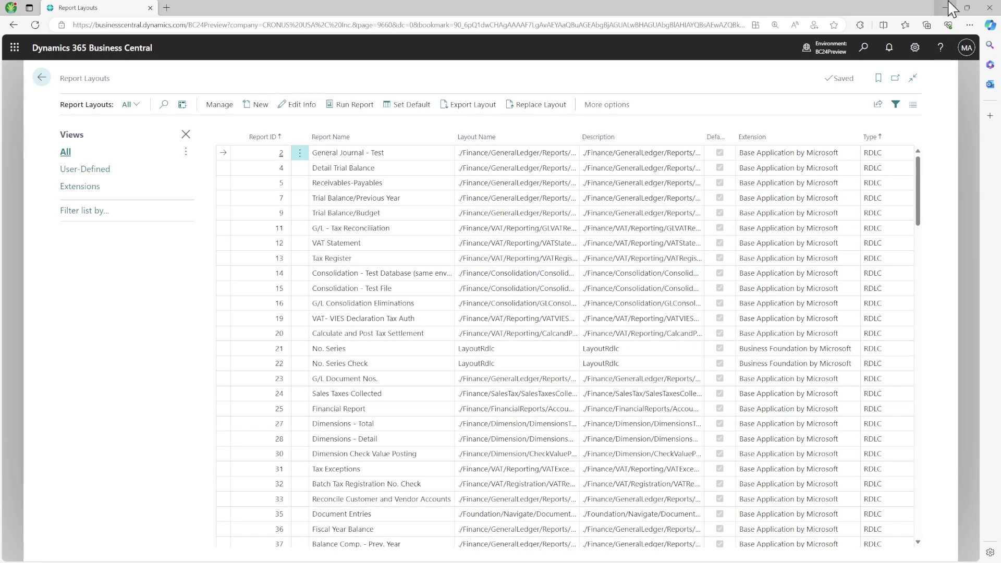